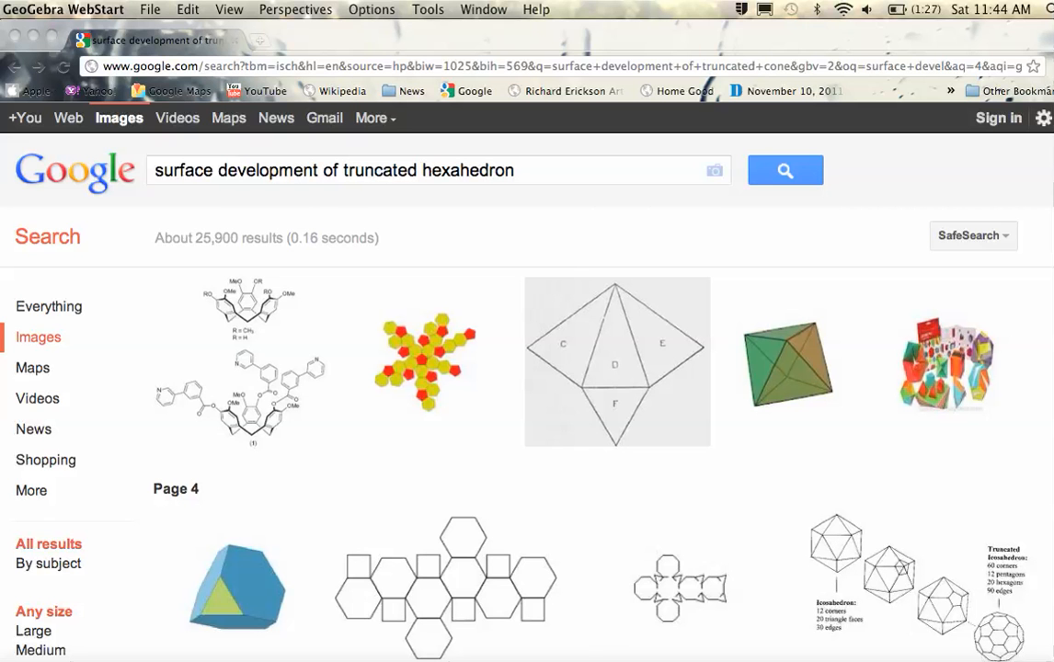
- Drag the blank GeoGebra window over the Google Images results for the truncated hexahedron net
left_click_drag(603, 657, 628, 9)
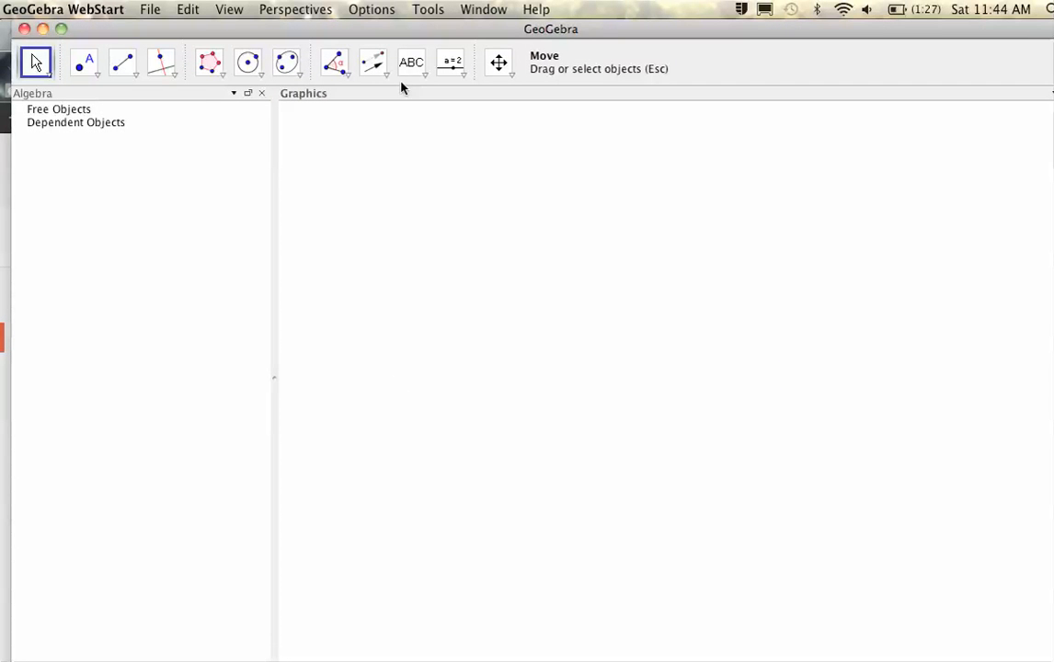
- Construct a regular octagon with 8 vertices on new points A and B
left_click(217, 70)
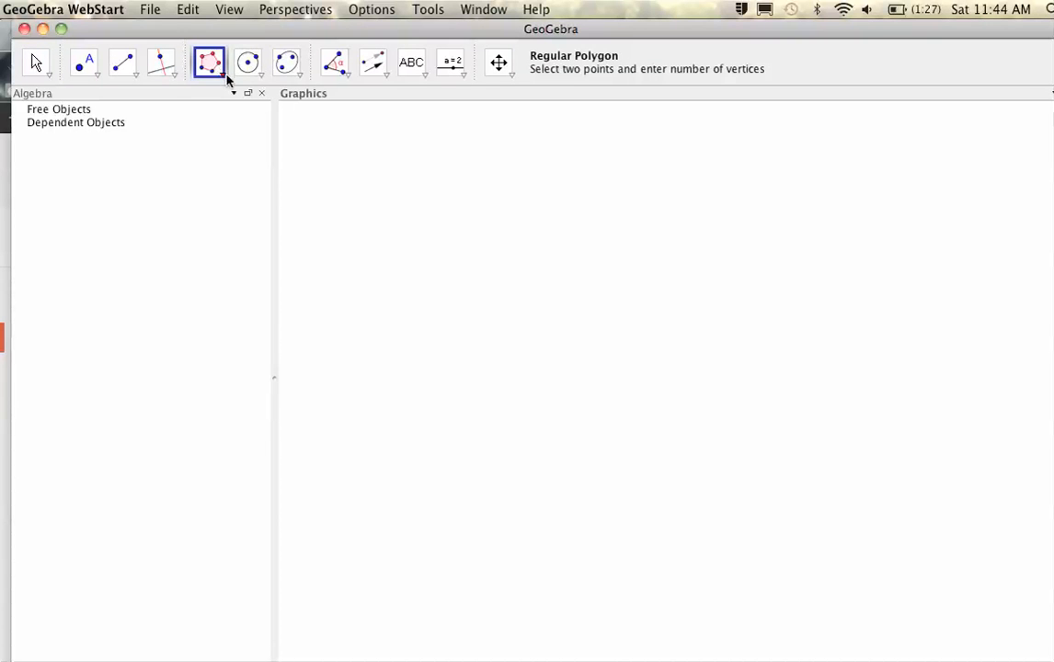
left_click(221, 77)
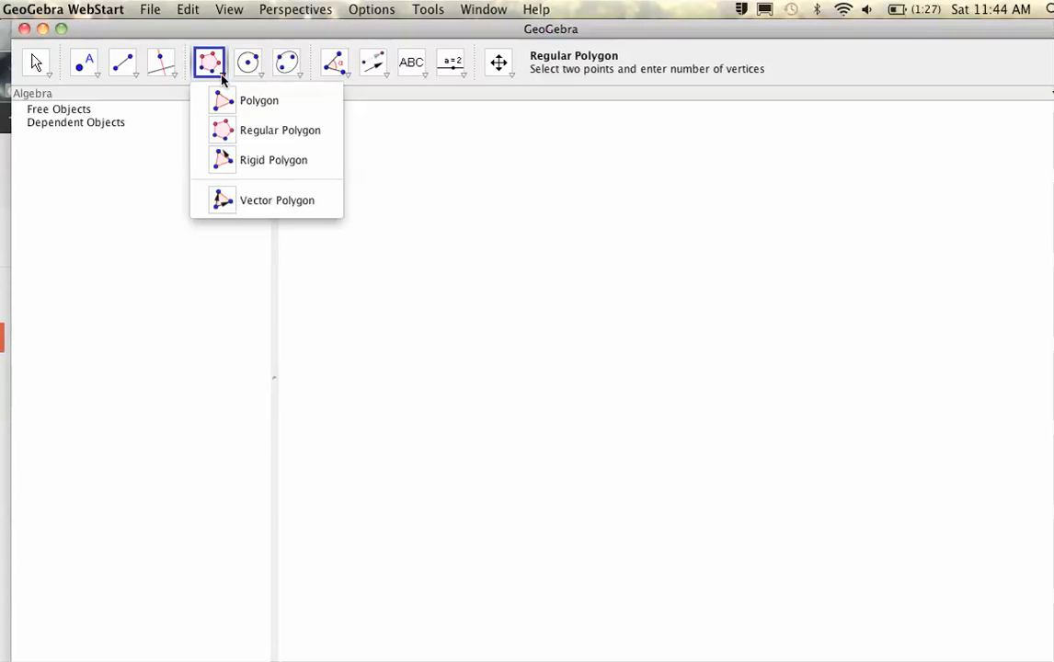
left_click(223, 137)
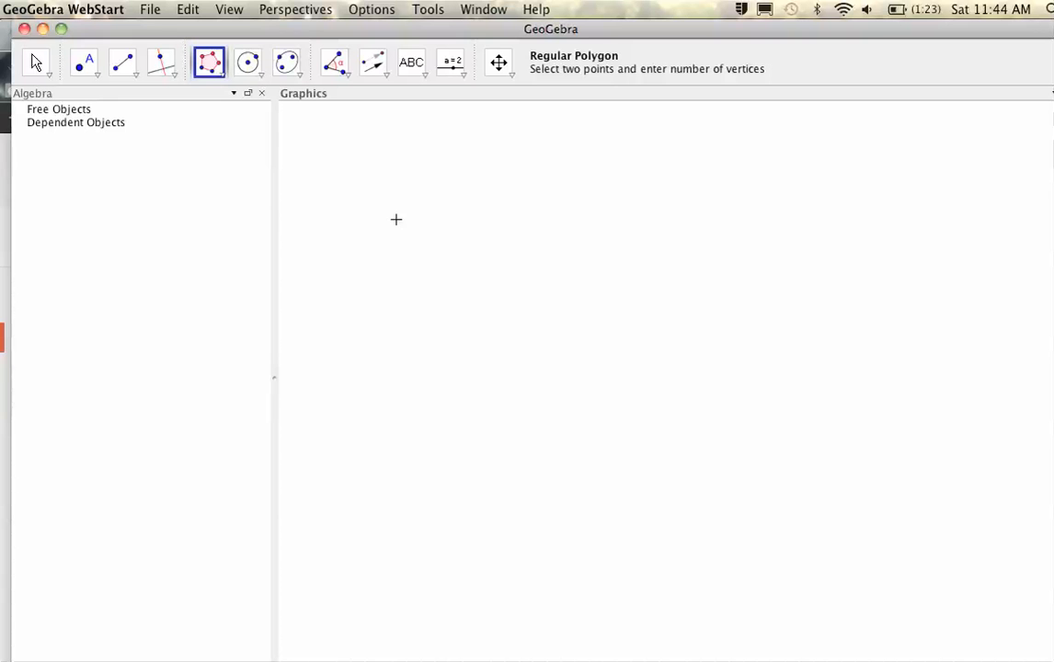
left_click(318, 243)
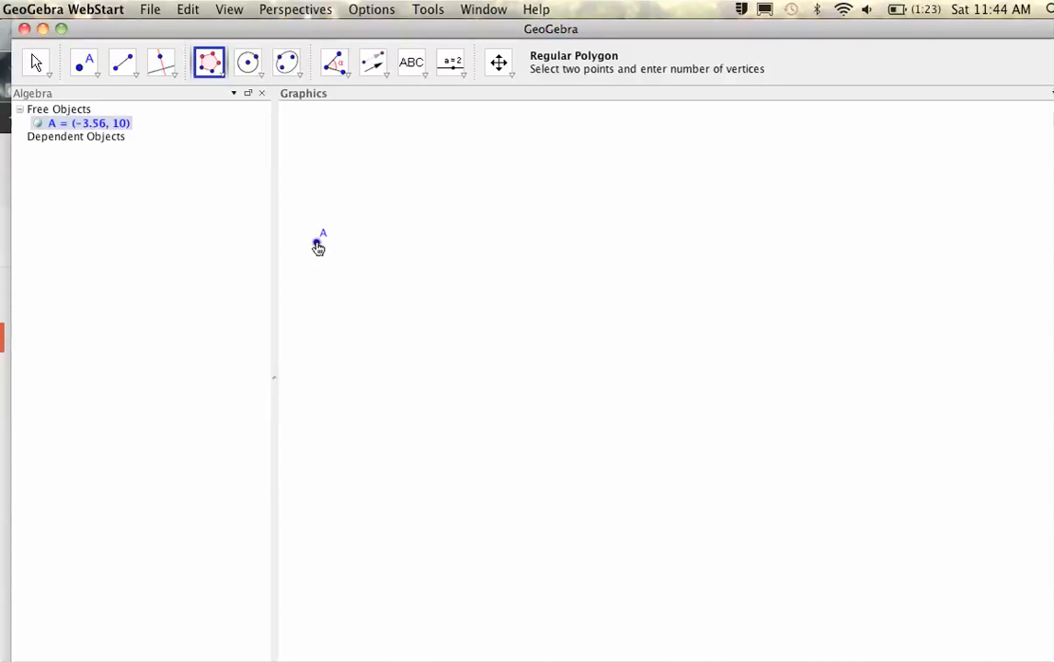
left_click(429, 239)
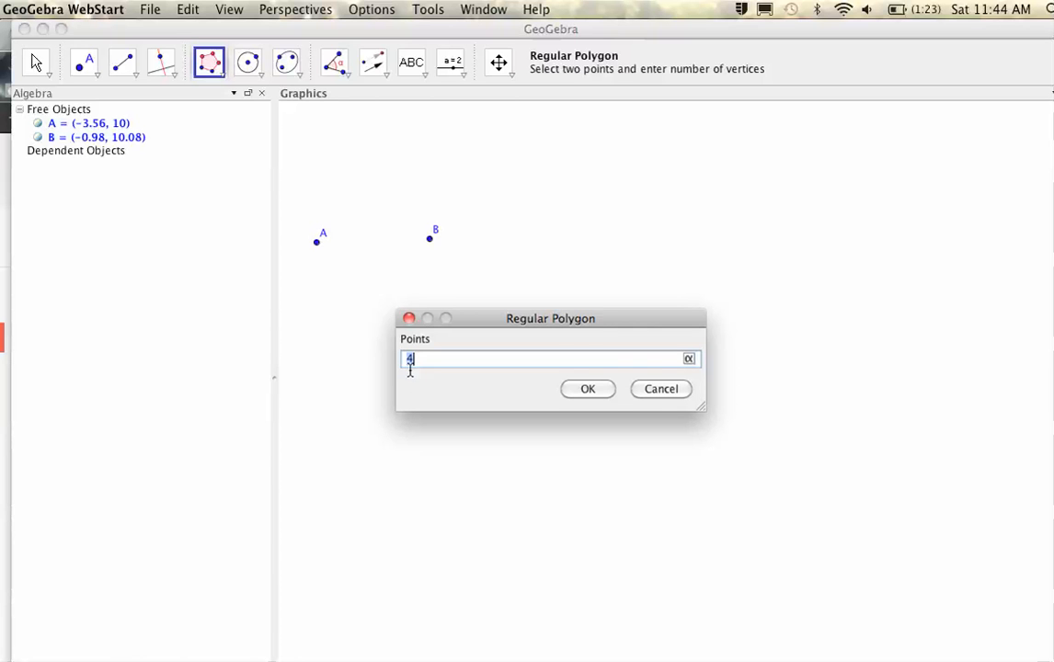
type("8")
left_click(591, 388)
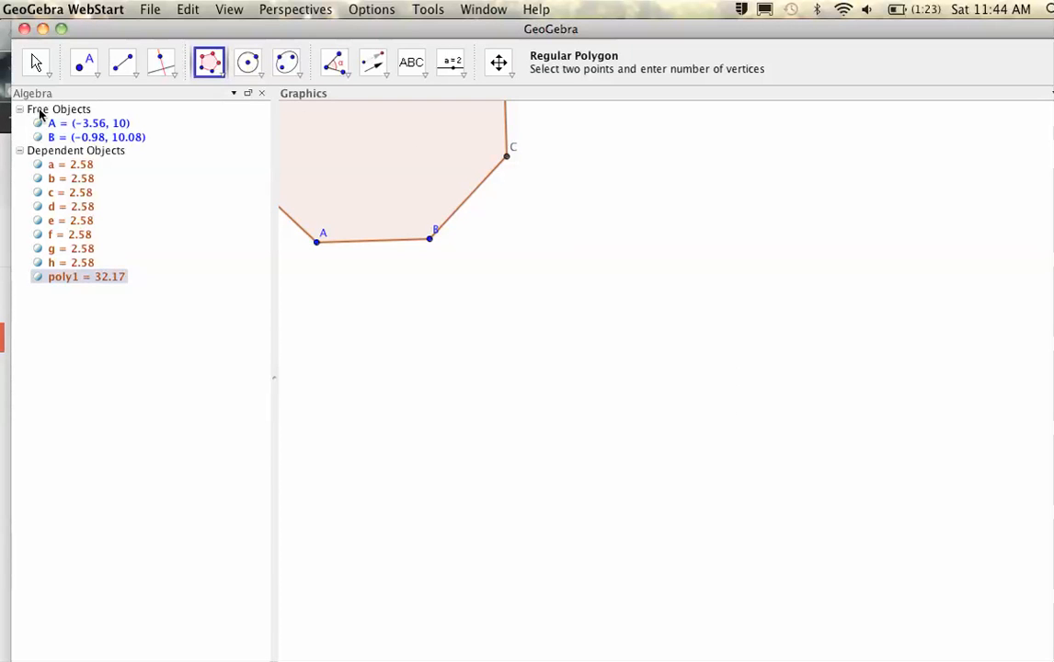
- Move the octagon into view and drag B toward A to shrink its side to 1.26
left_click(33, 56)
left_click_drag(337, 156, 400, 385)
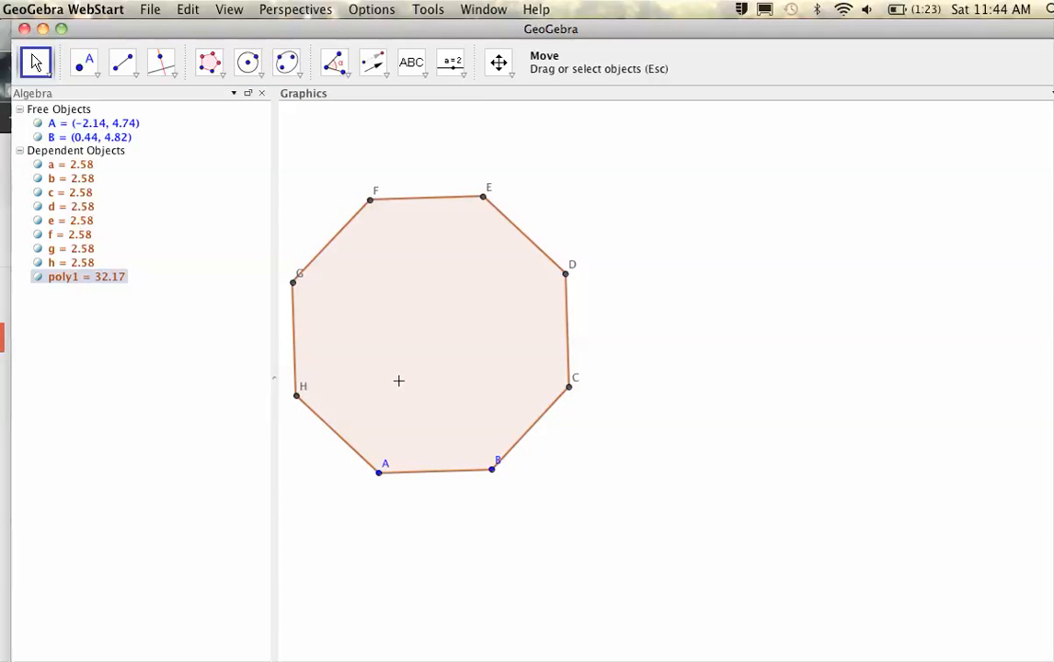
left_click_drag(493, 470, 434, 471)
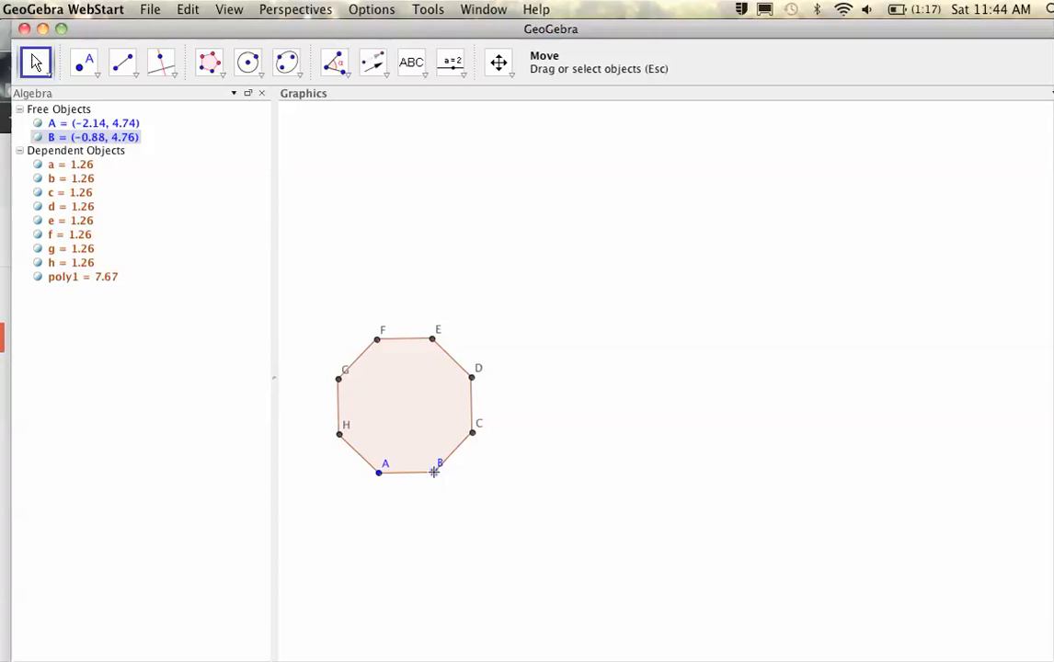
- Turn off Show Label for vertex C in its Object Properties
double_click(474, 436)
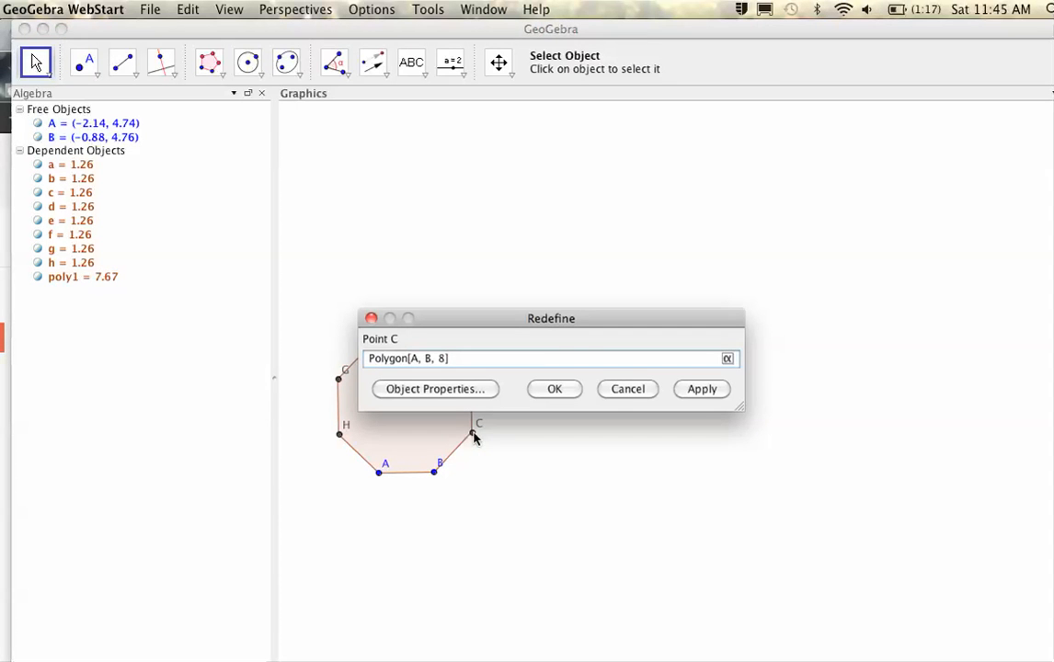
left_click(464, 391)
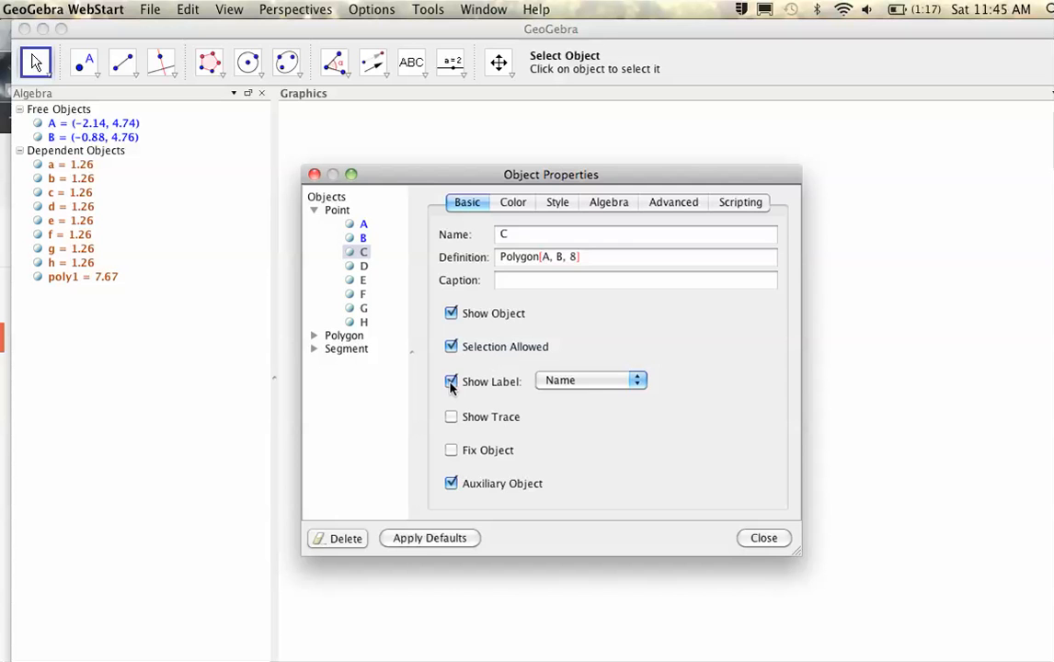
left_click(451, 383)
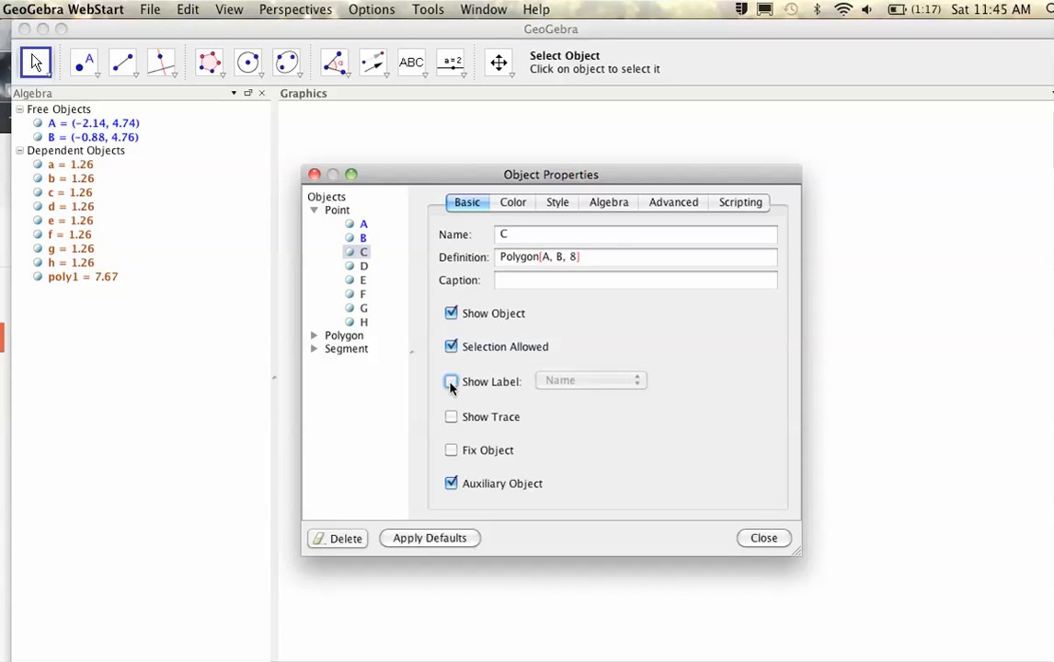
left_click(776, 541)
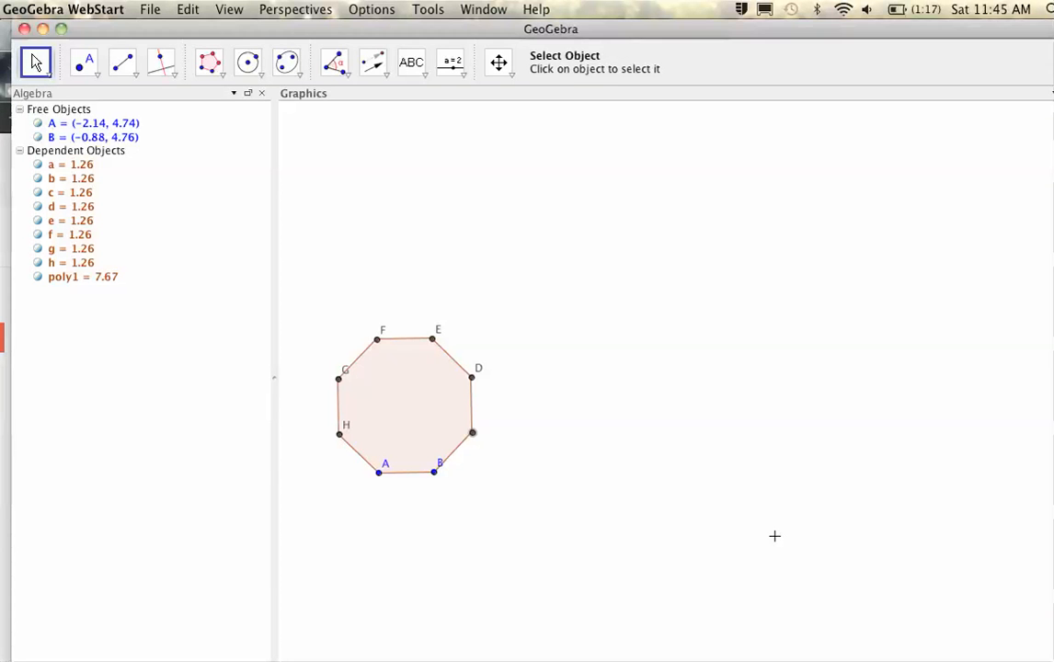
- Copy vertex C's unlabelled visual style onto vertices D, E, F, G and H
left_click(512, 79)
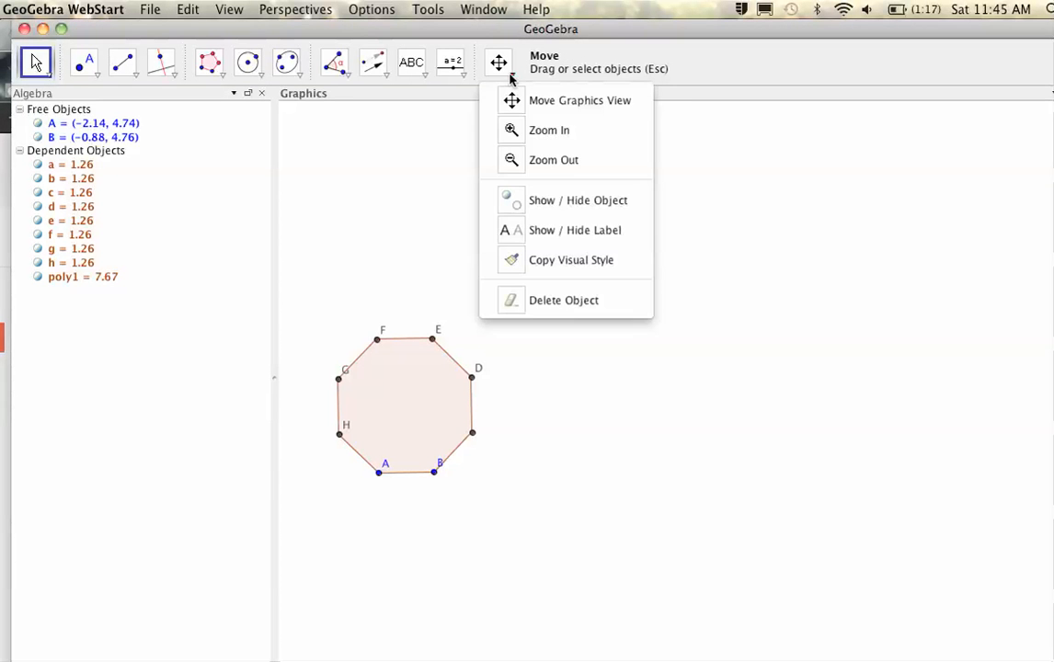
left_click(541, 263)
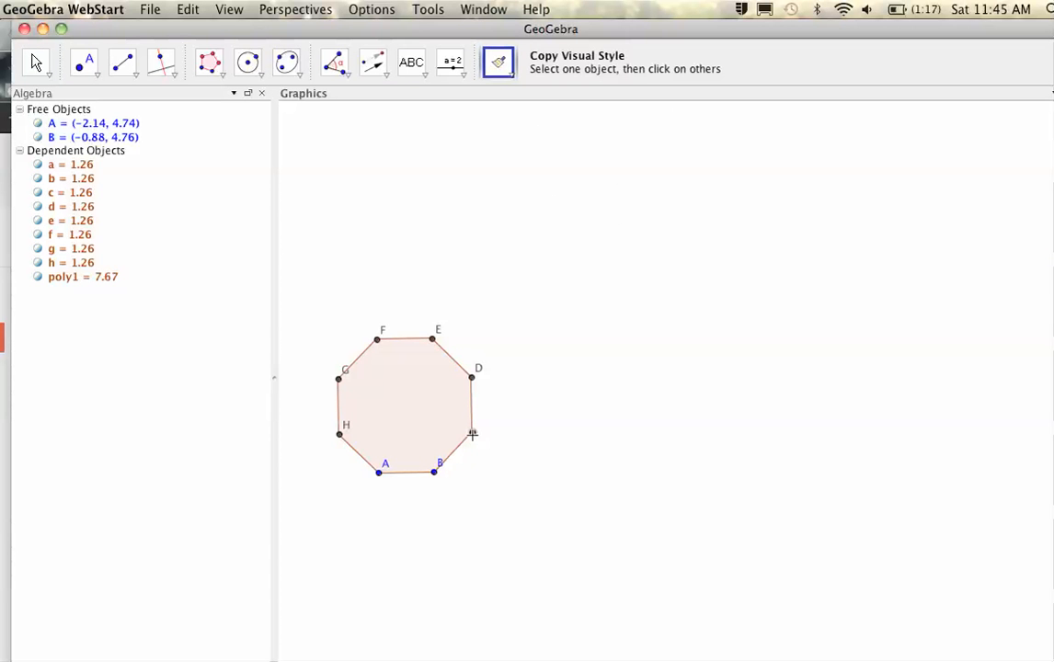
left_click(433, 341)
left_click(377, 339)
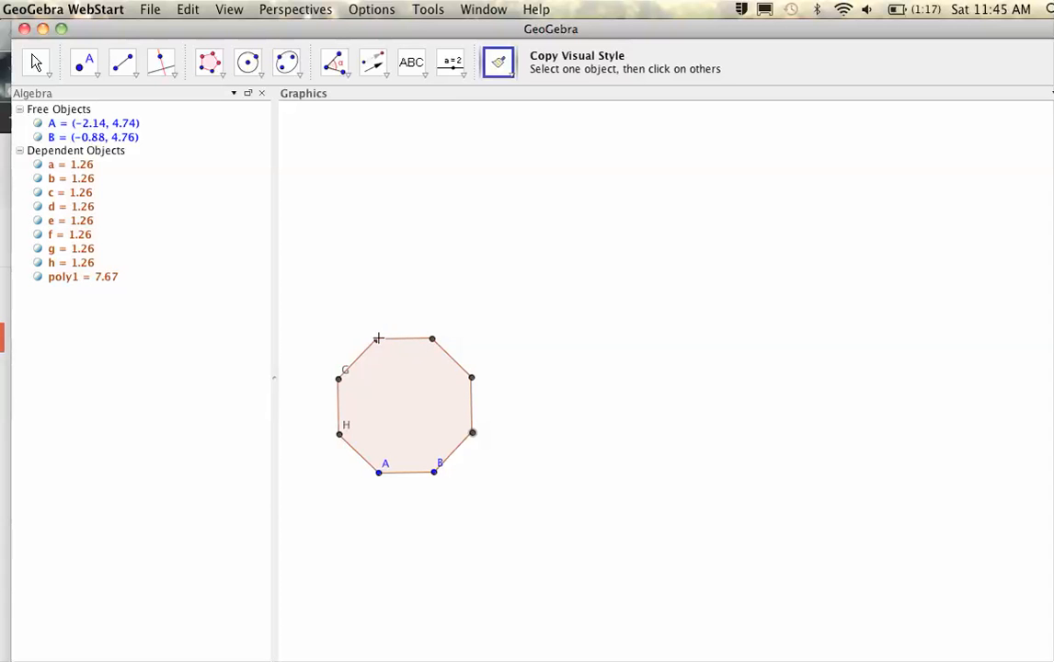
left_click(339, 378)
left_click(340, 434)
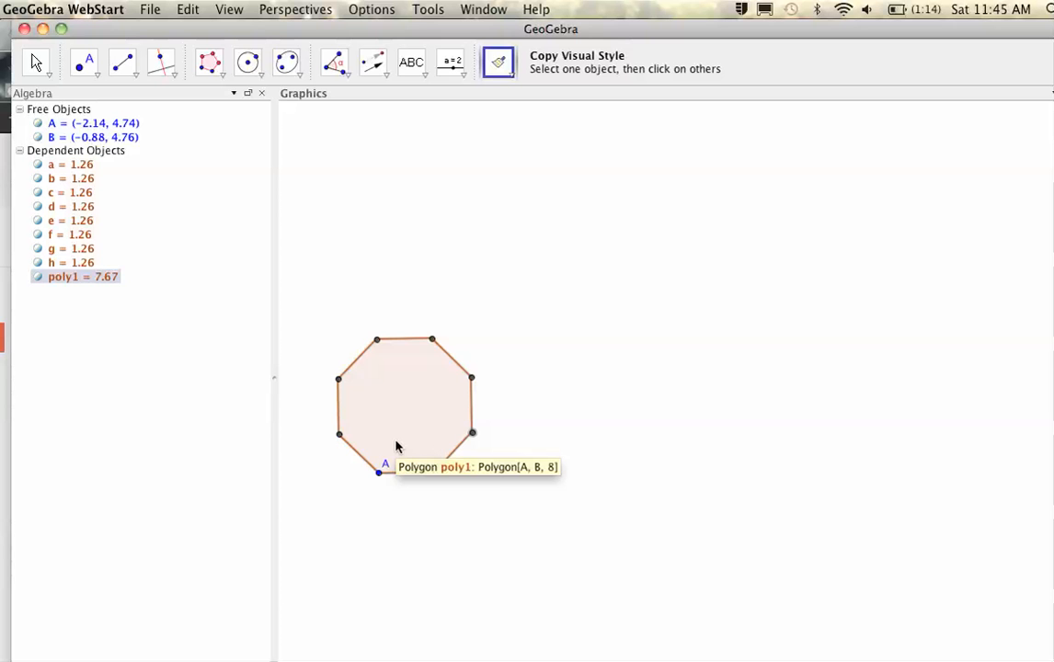
left_click_drag(428, 32, 529, 630)
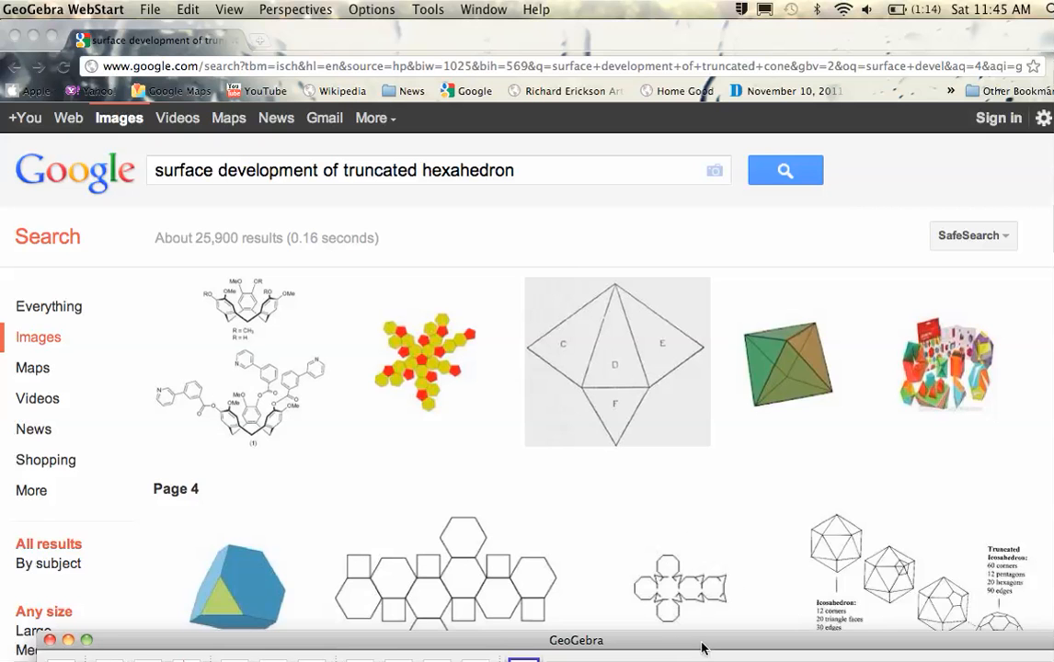
left_click_drag(704, 646, 628, 18)
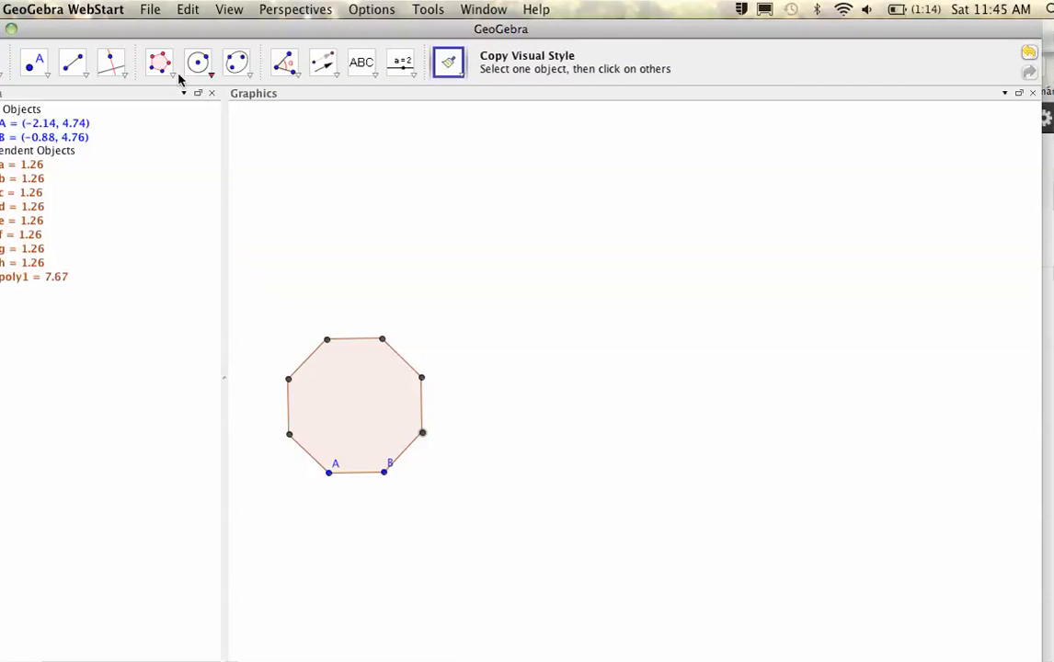
- Draw vector u from the octagon's left vertex to its right vertex
left_click(84, 75)
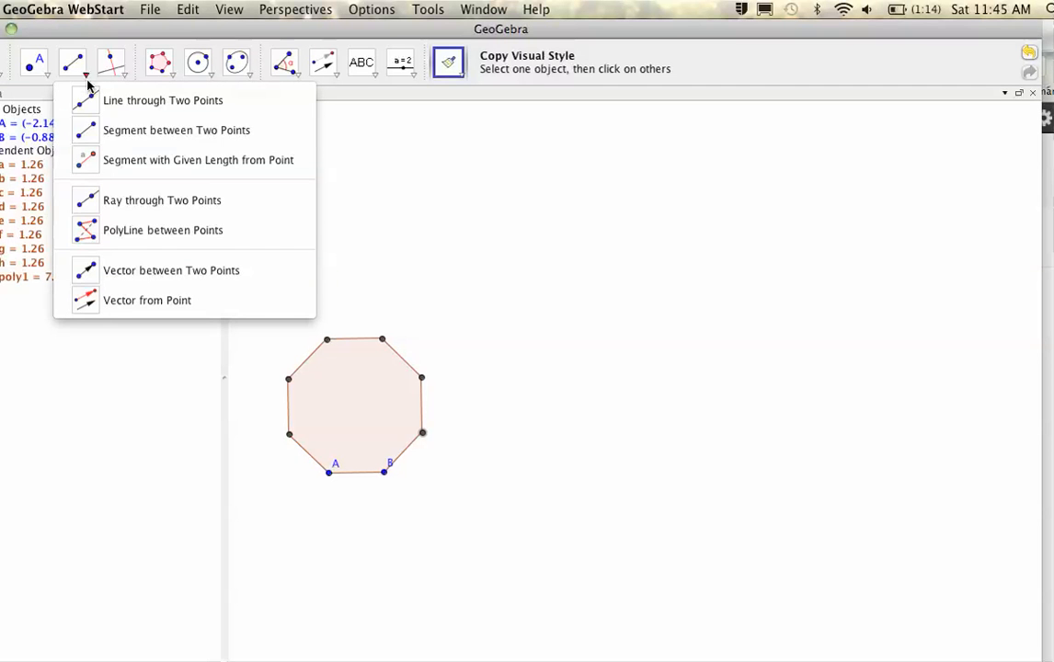
left_click(143, 269)
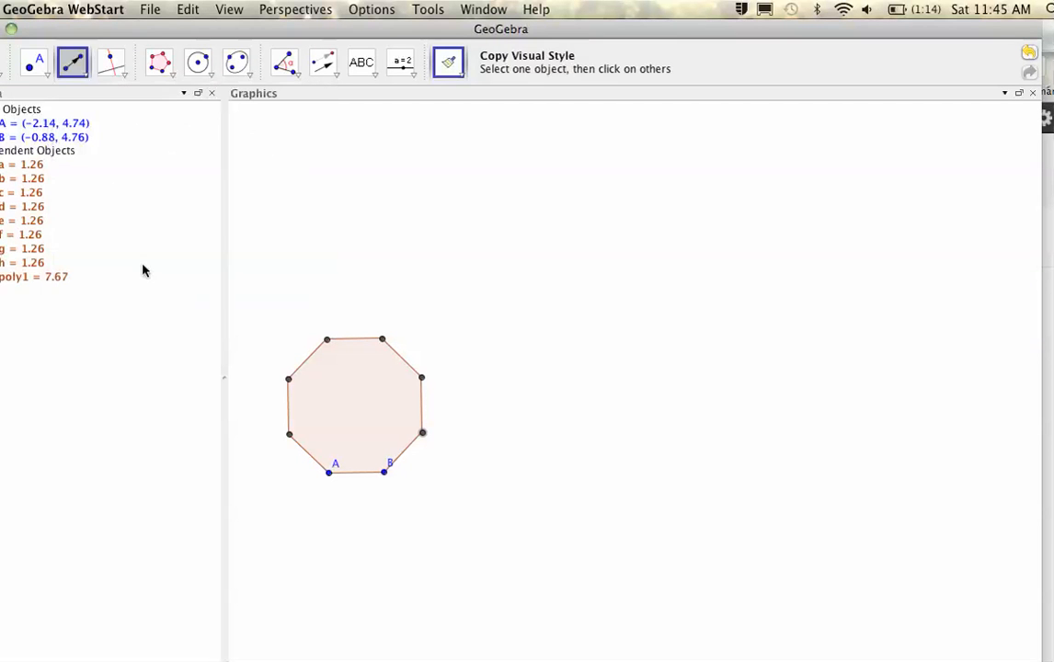
left_click(289, 380)
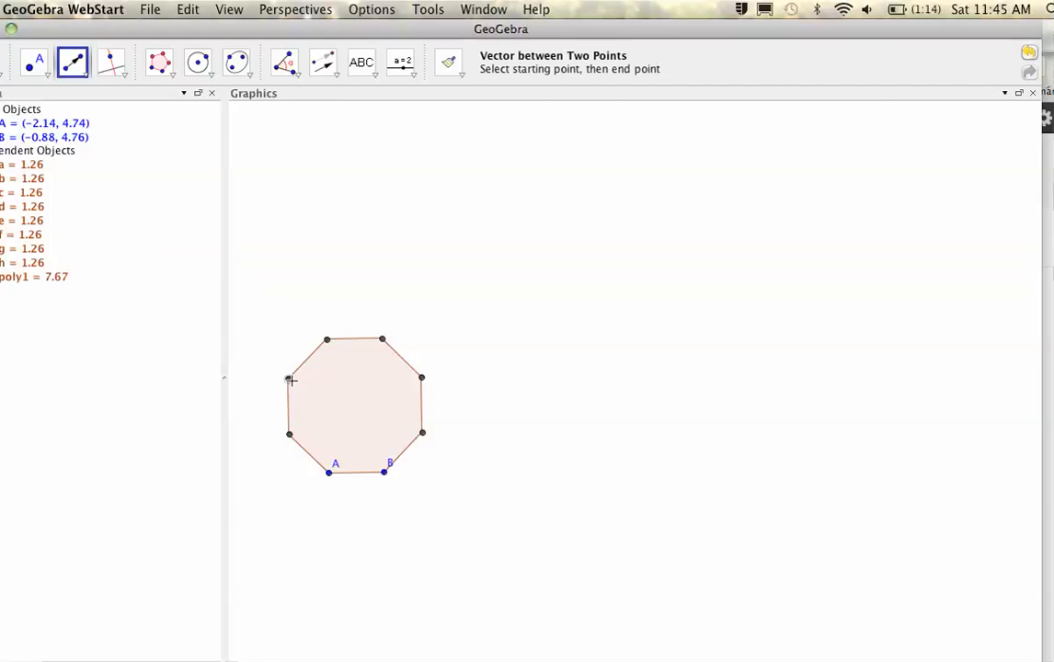
left_click(422, 379)
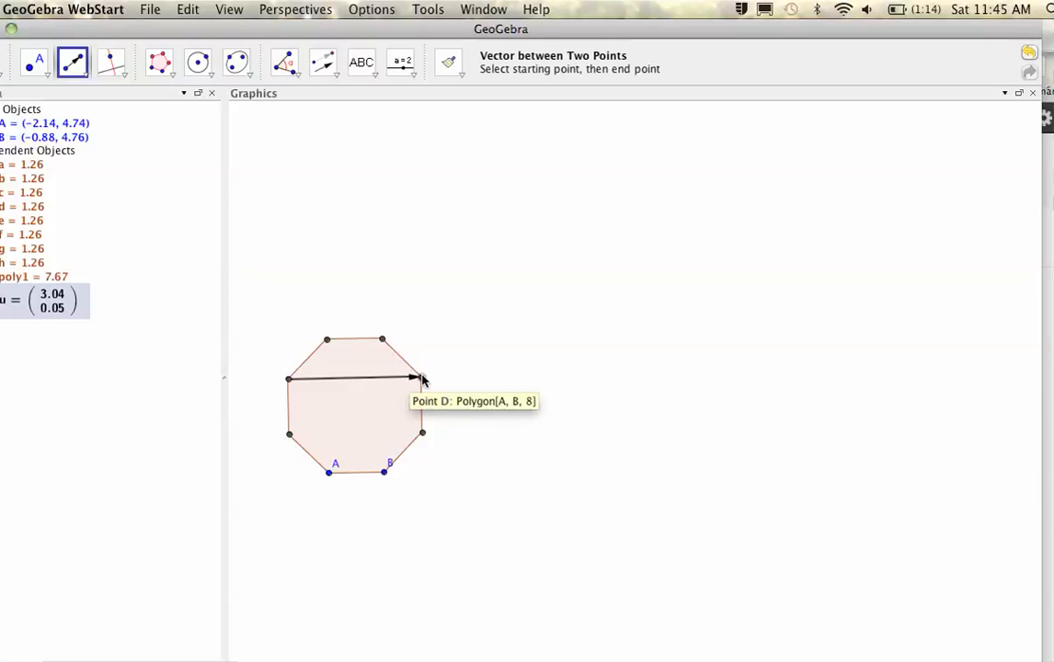
- Translate the octagon along u three times to form a row of four octagons
left_click(327, 72)
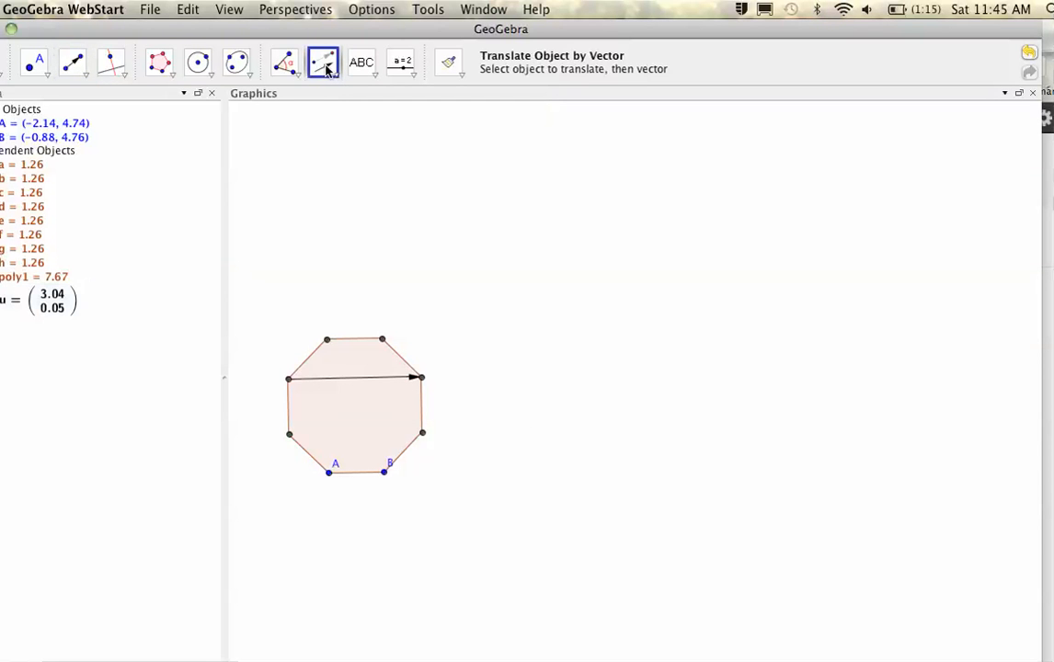
left_click(329, 74)
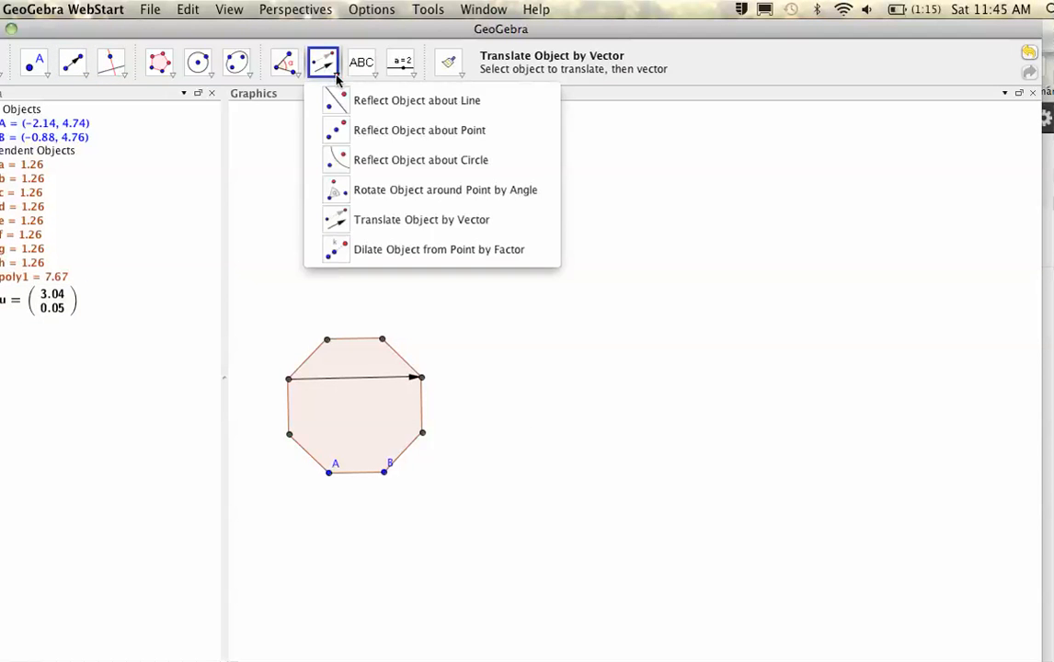
left_click(373, 227)
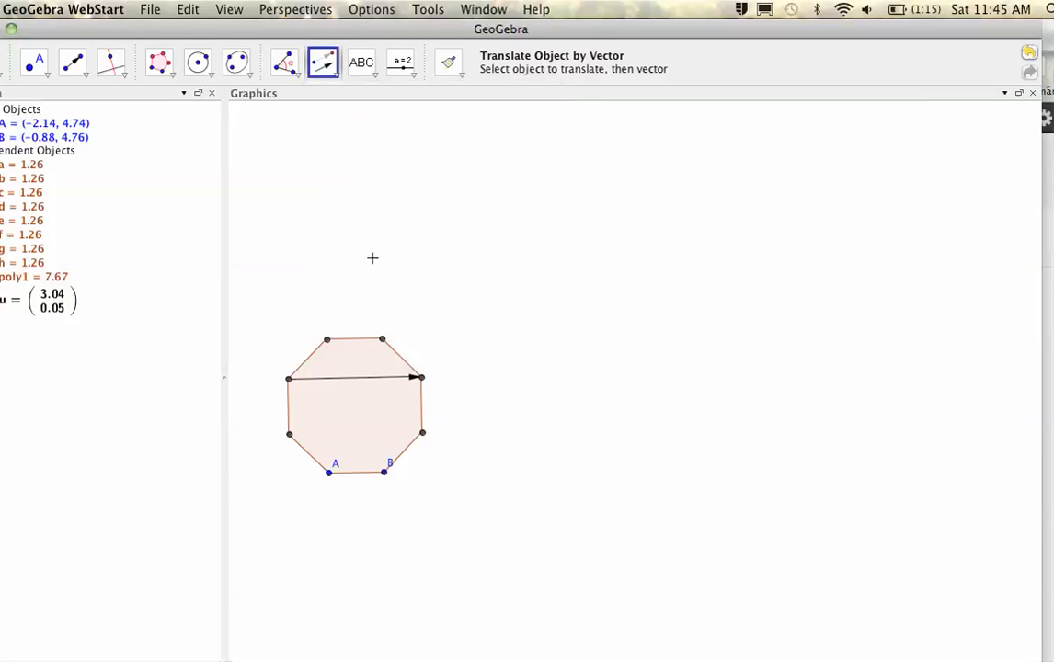
left_click(360, 360)
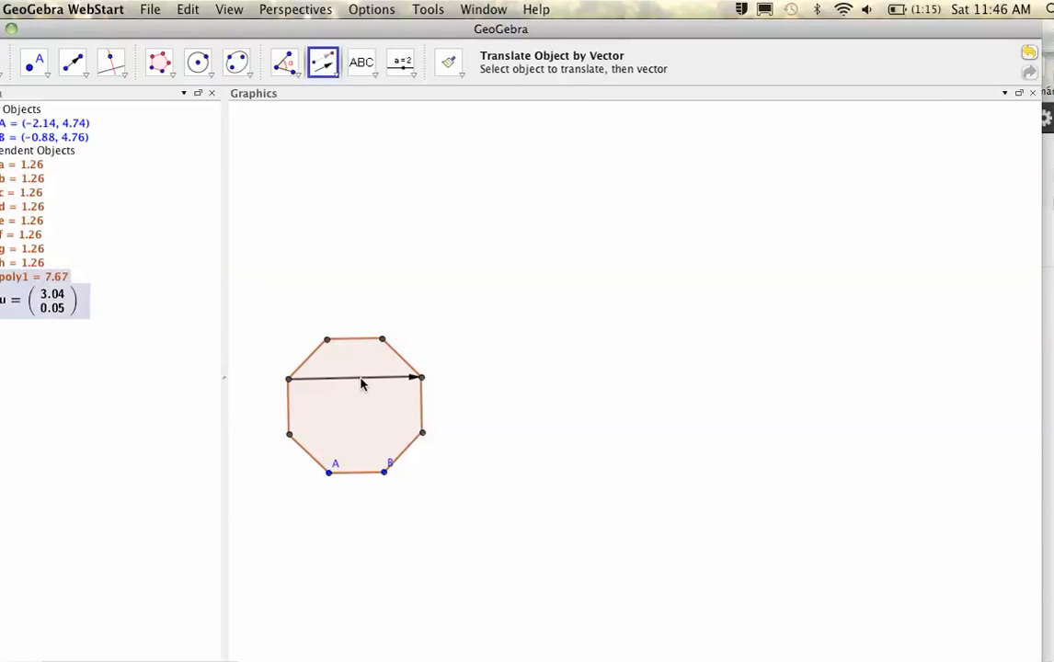
left_click(361, 378)
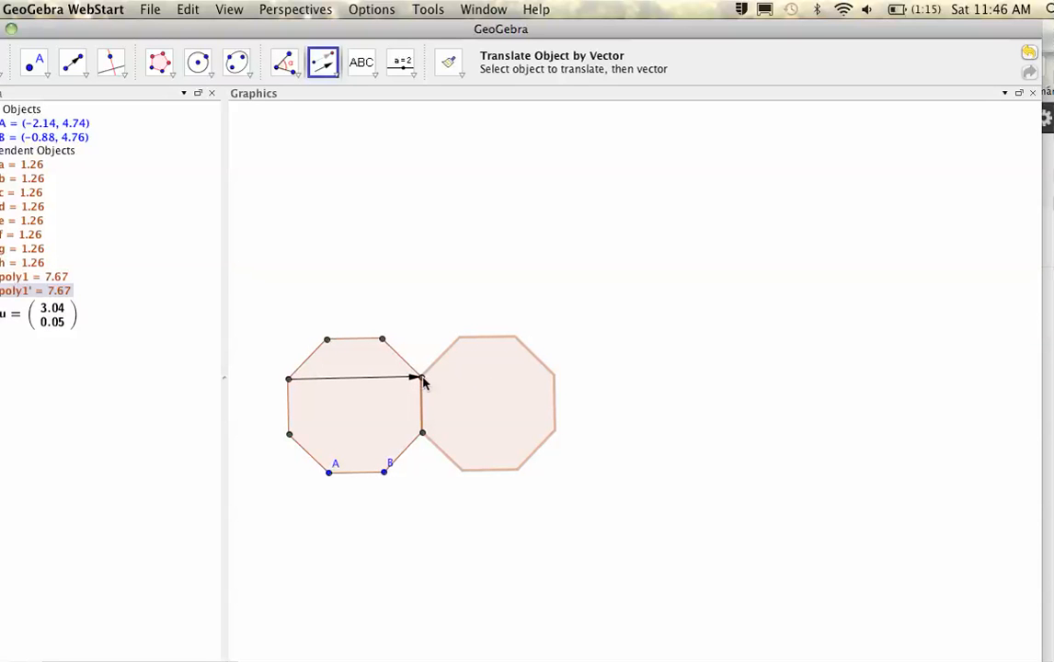
left_click(388, 377)
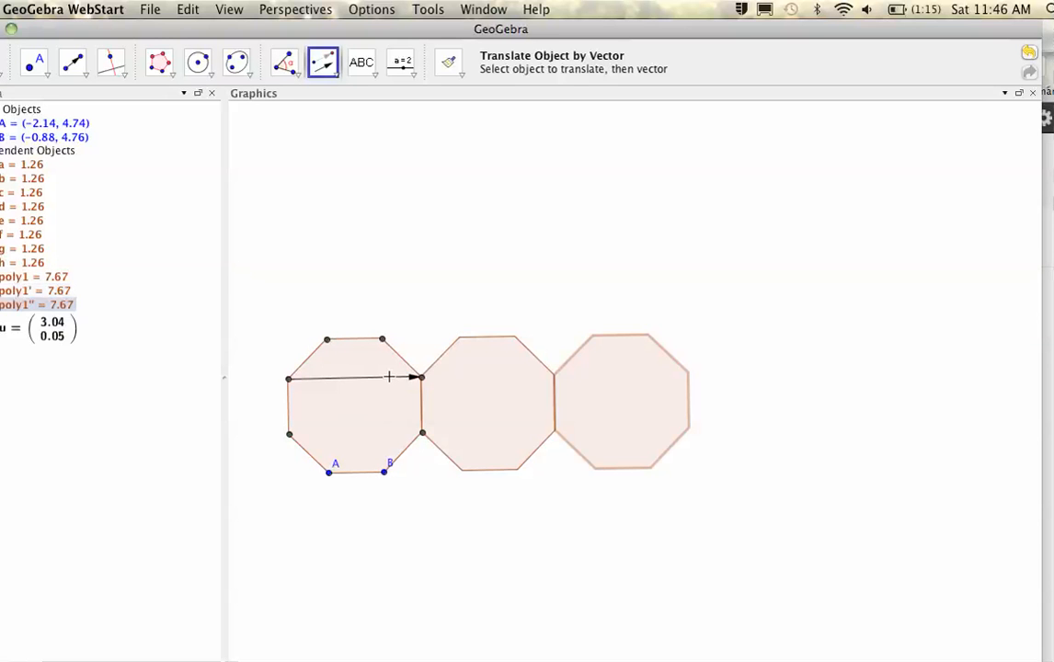
left_click(639, 396)
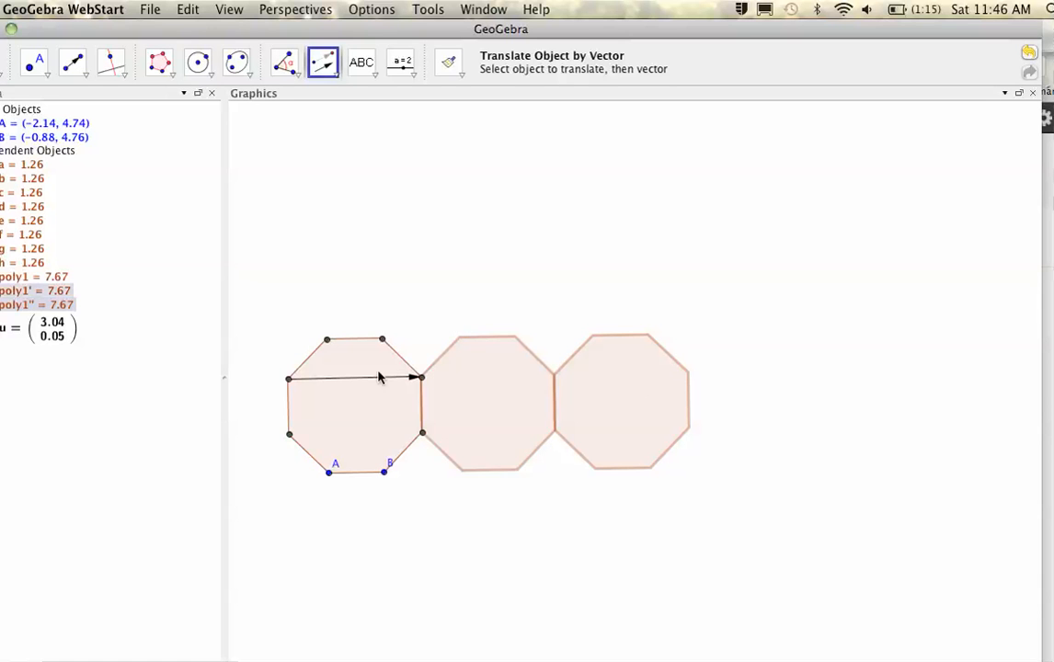
left_click(346, 378)
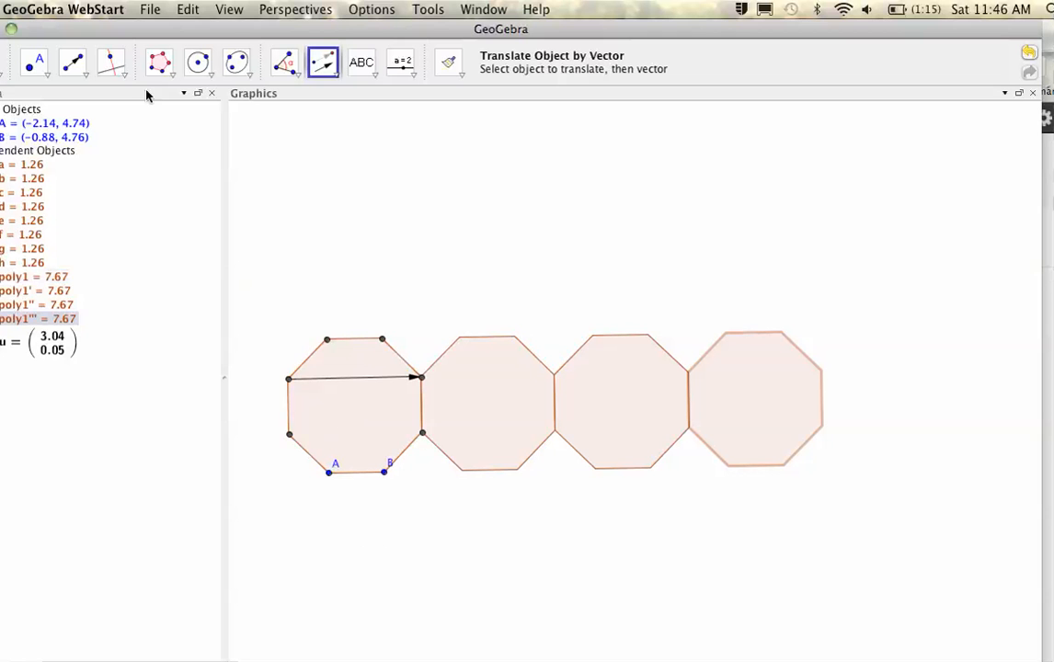
left_click(80, 76)
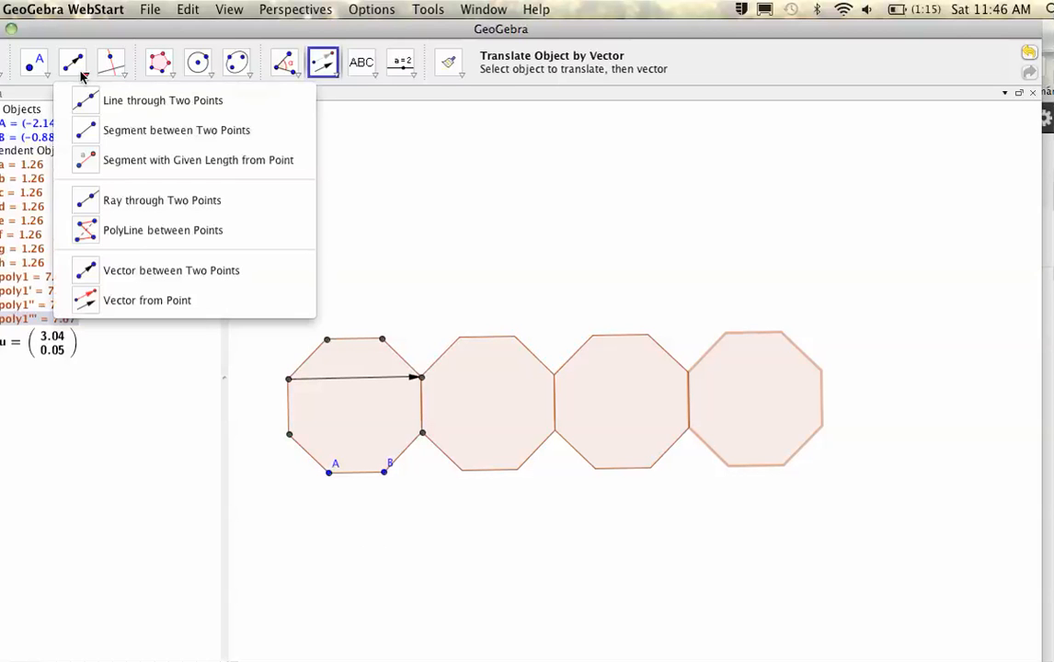
- Draw vector v from the first octagon's top-left vertex down to A and translate that octagon below along v
left_click(329, 474)
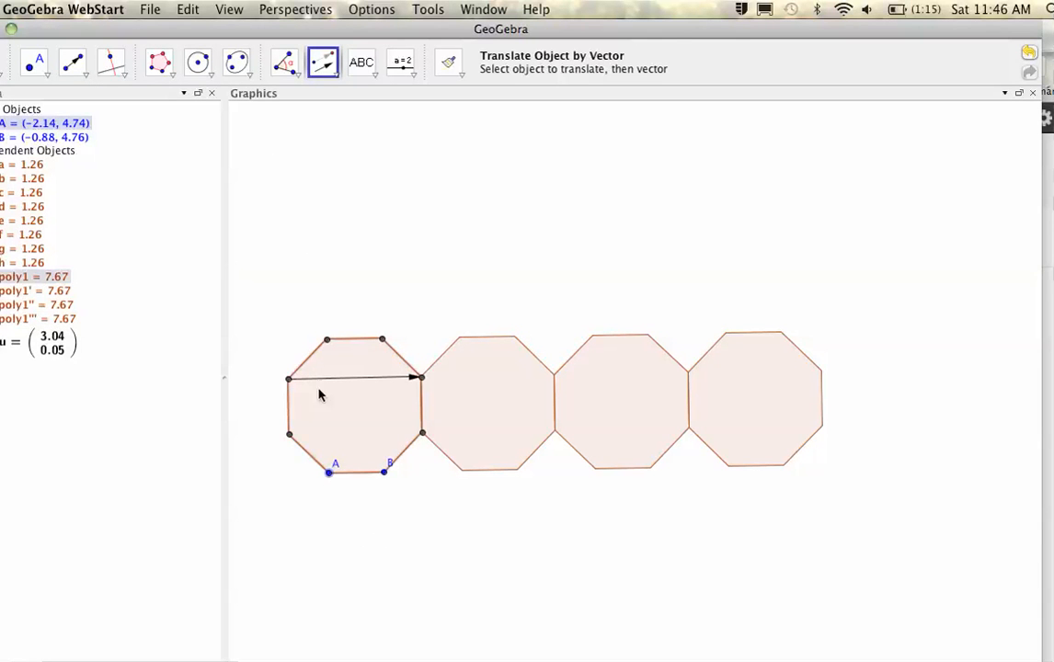
left_click(327, 339)
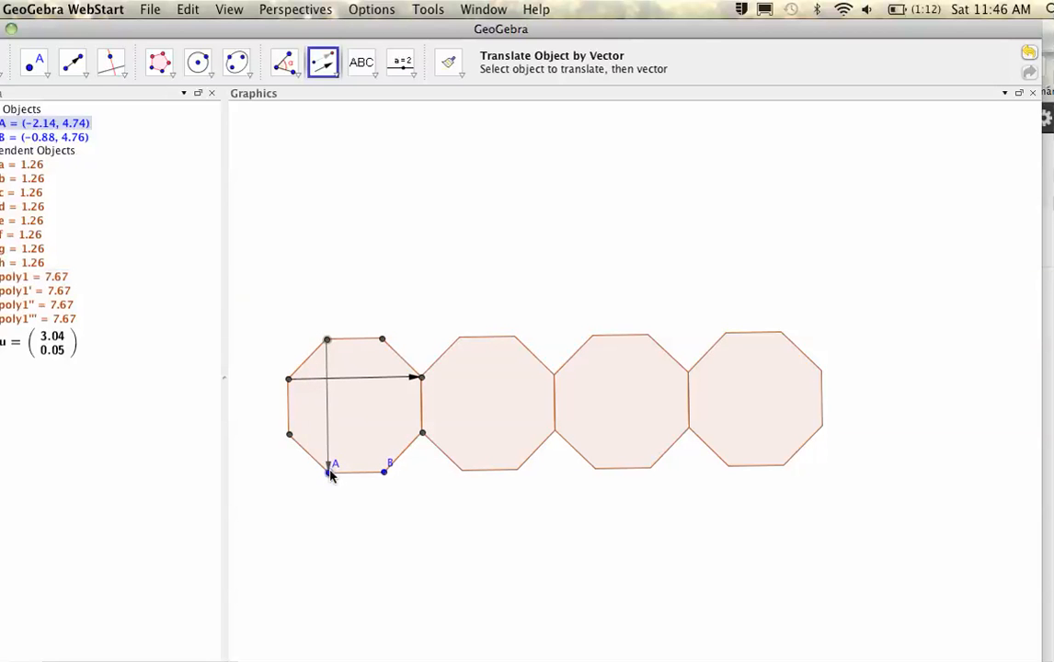
left_click(331, 474)
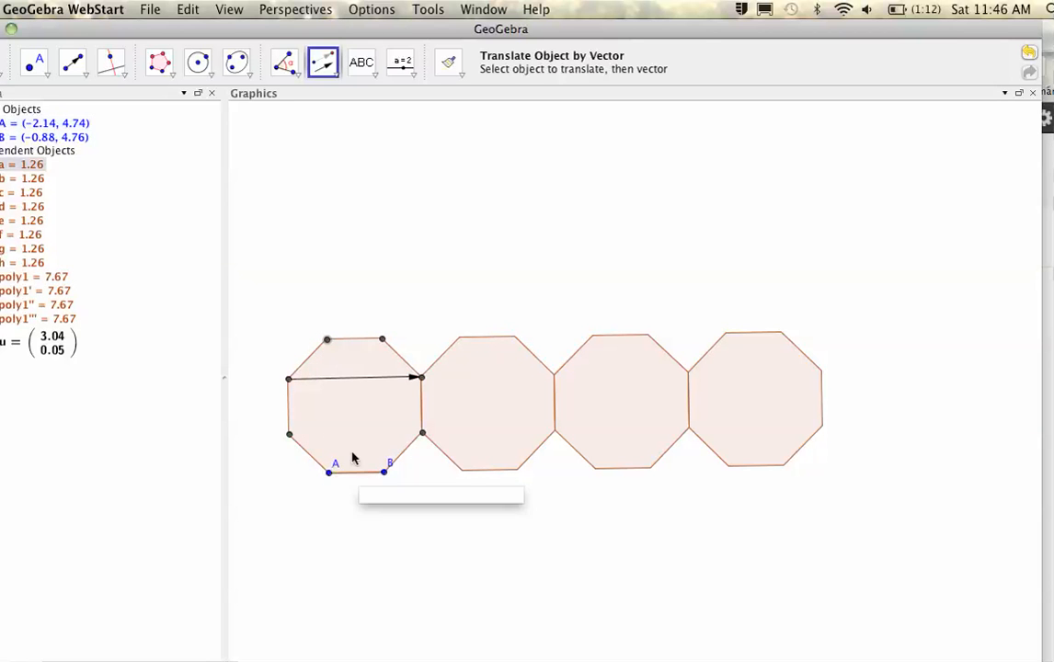
left_click(383, 341)
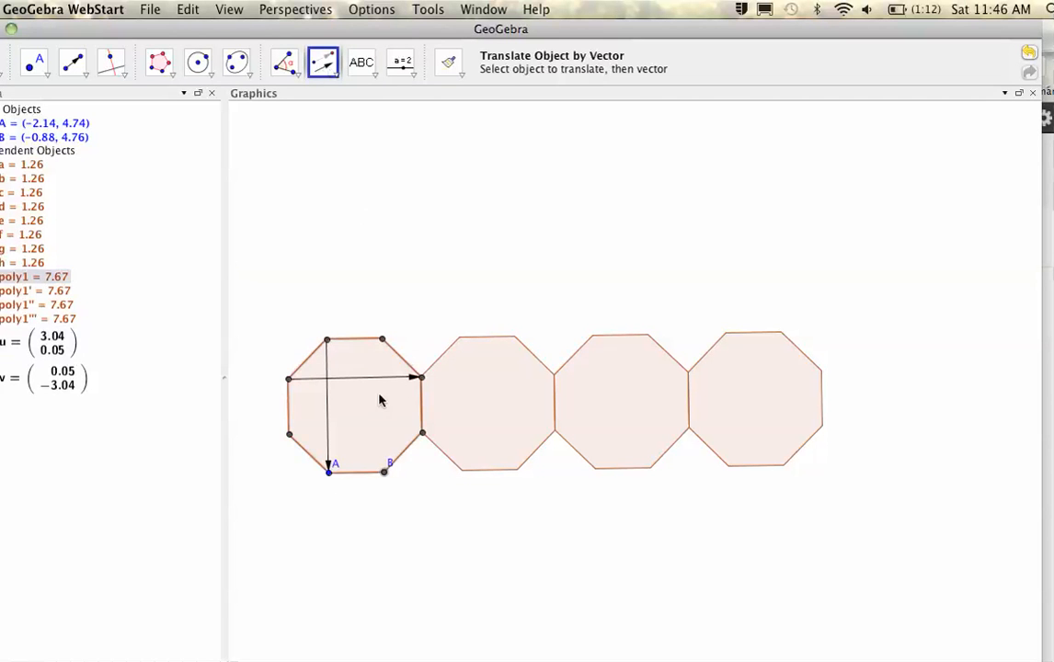
left_click(326, 415)
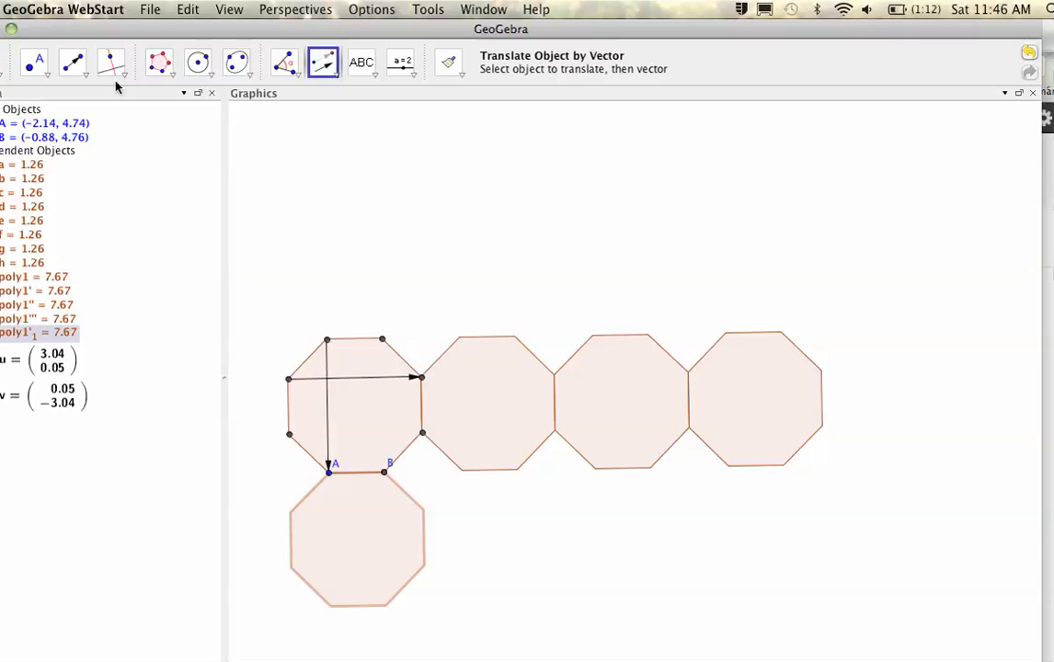
left_click(197, 65)
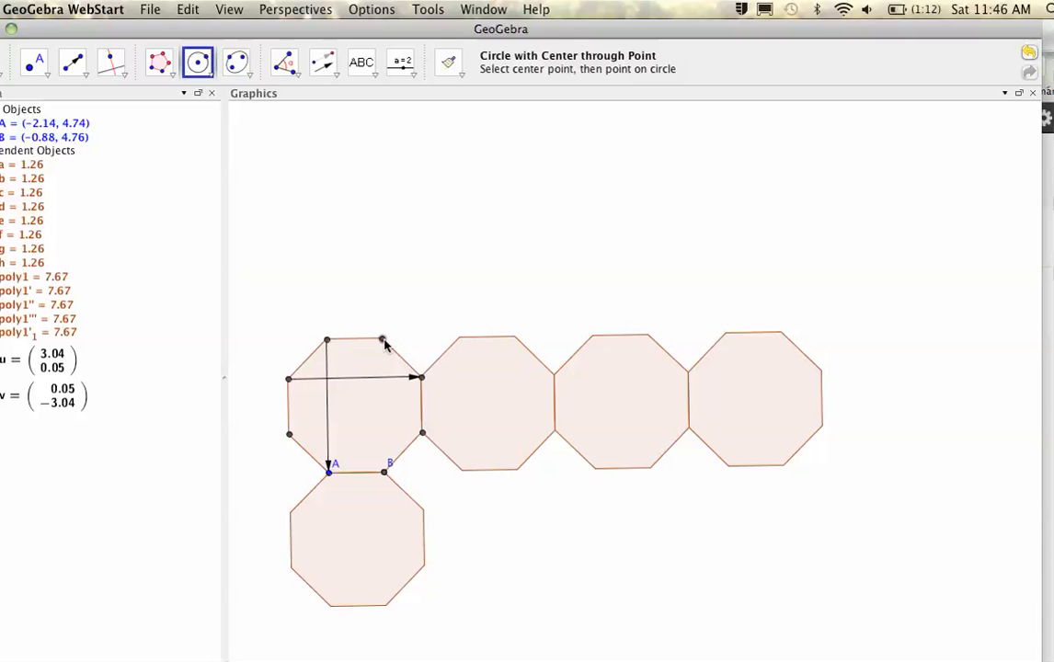
- Draw circles k and p of radius 1.26, centred on E and its adjacent vertex, each through the other
left_click(383, 339)
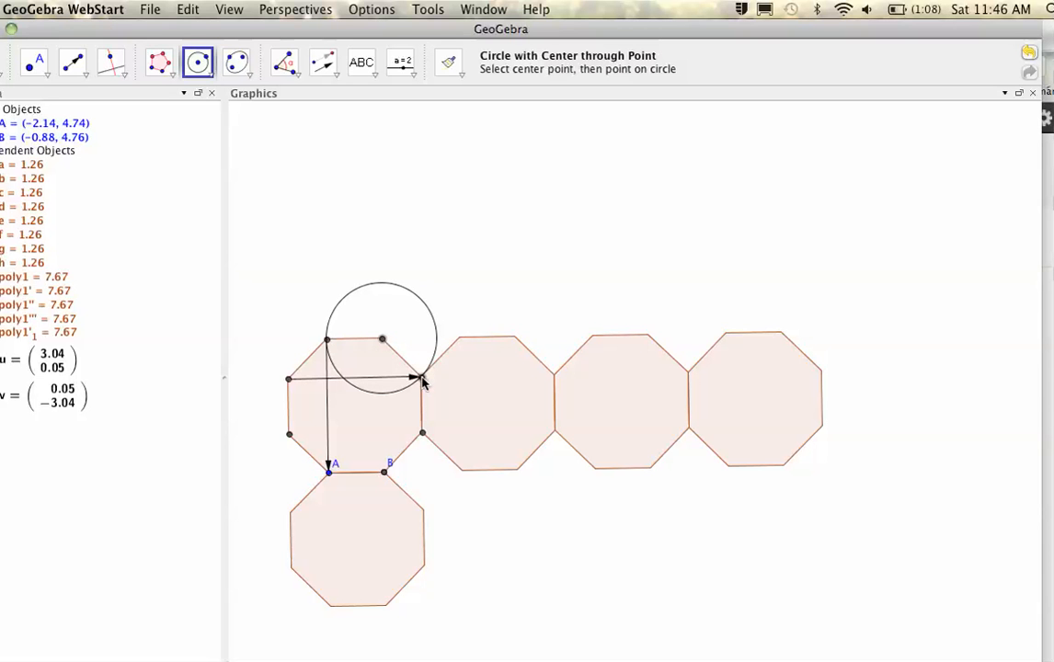
left_click(421, 378)
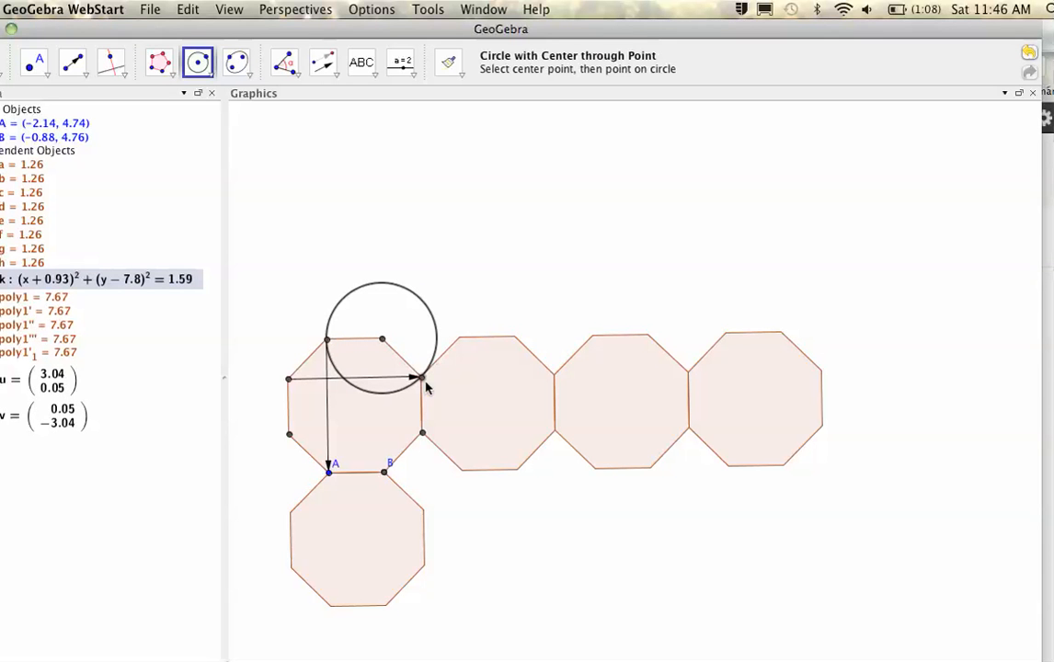
left_click(421, 378)
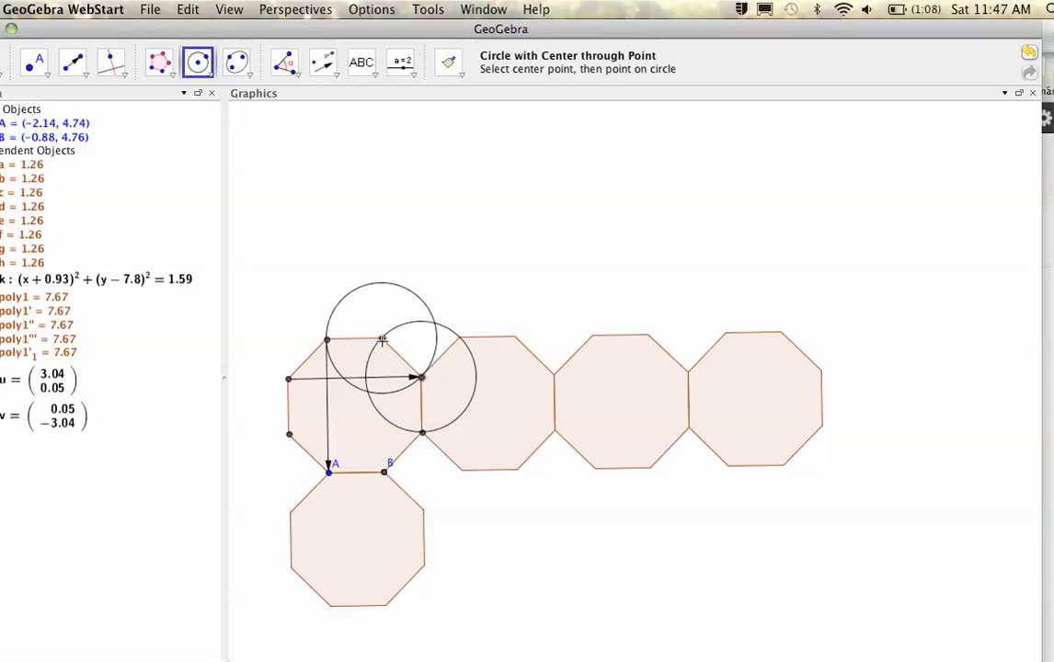
left_click(383, 341)
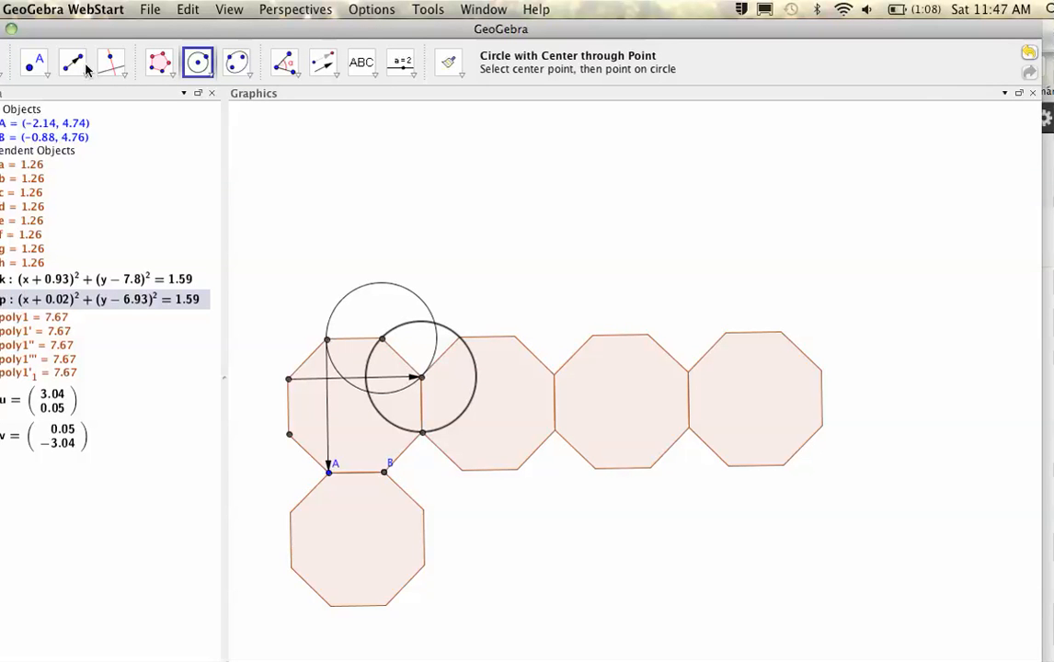
left_click(158, 62)
left_click(171, 80)
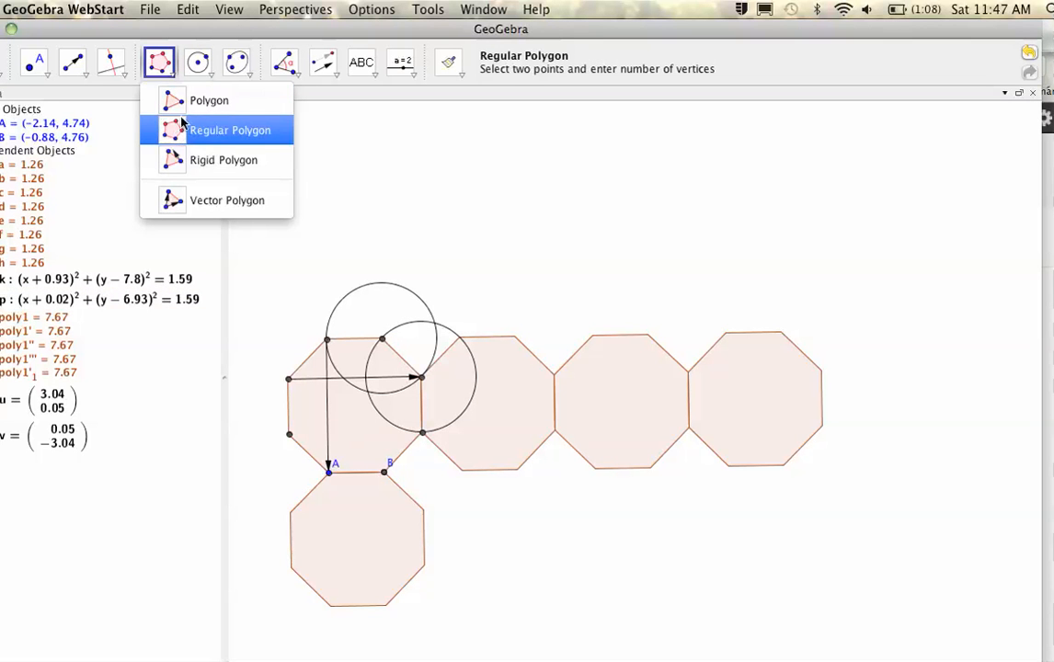
- Draw triangle poly2 on the first octagon's upper-right edge with apex I at the circles' intersection
left_click(170, 101)
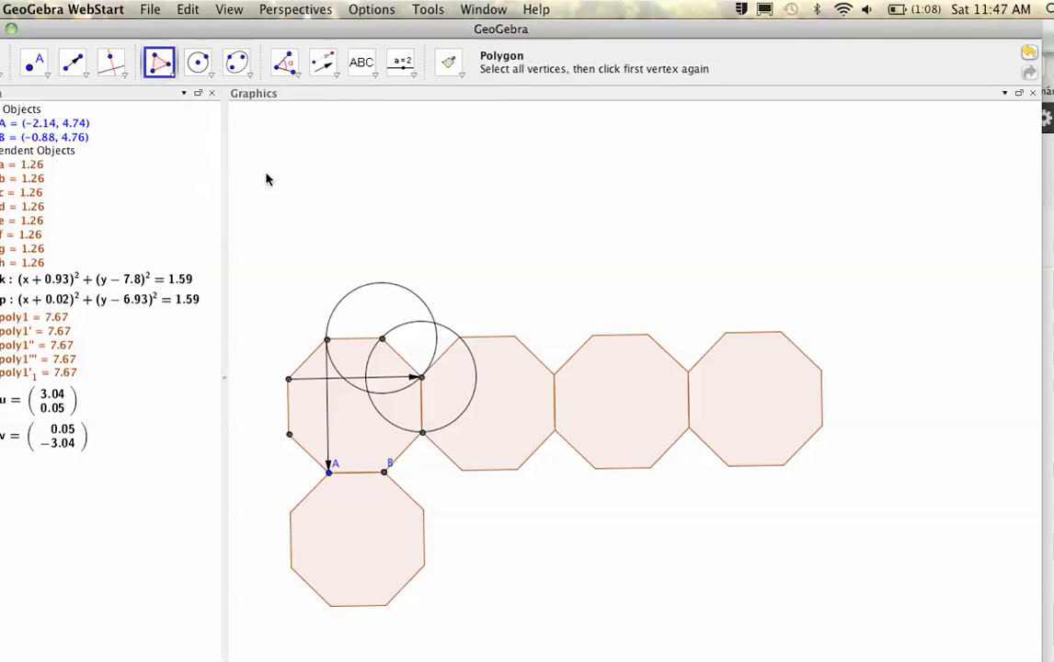
left_click(382, 338)
left_click(434, 324)
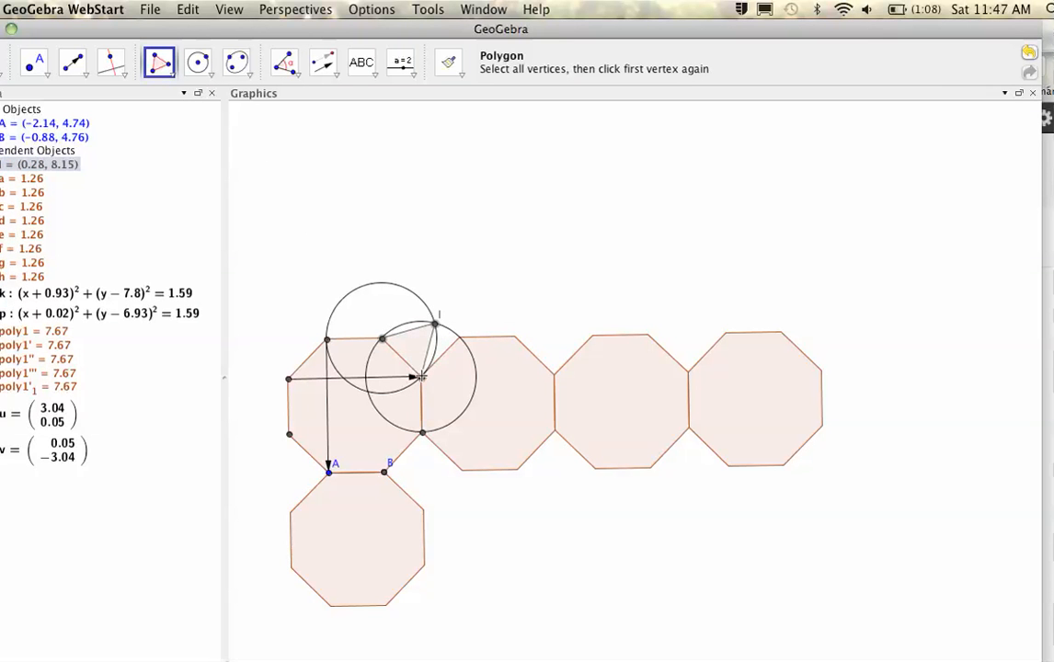
left_click(381, 341)
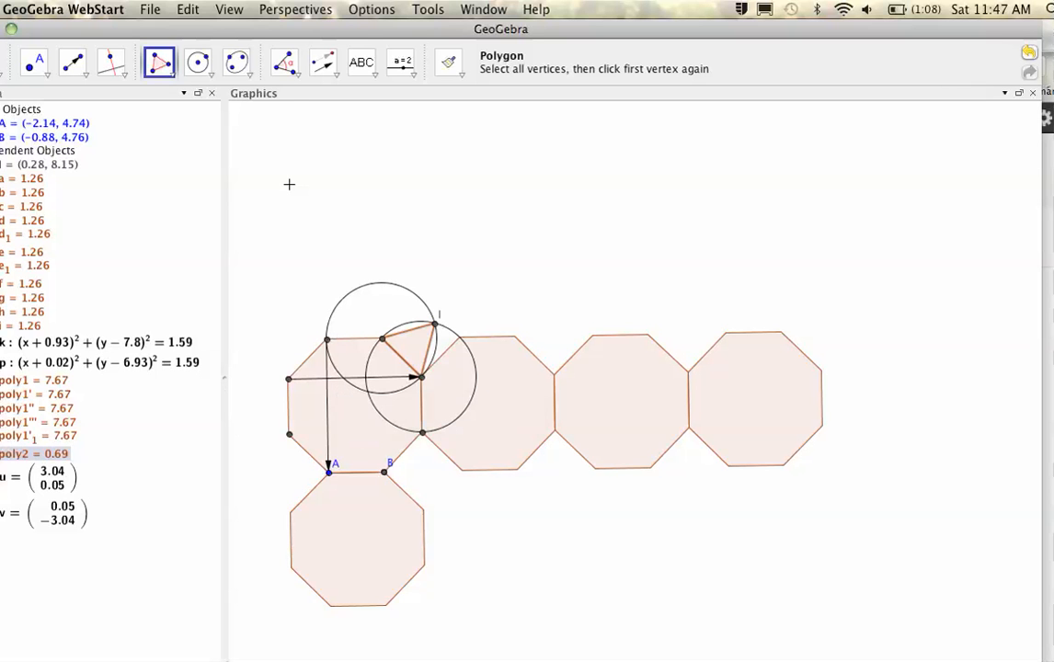
left_click(327, 66)
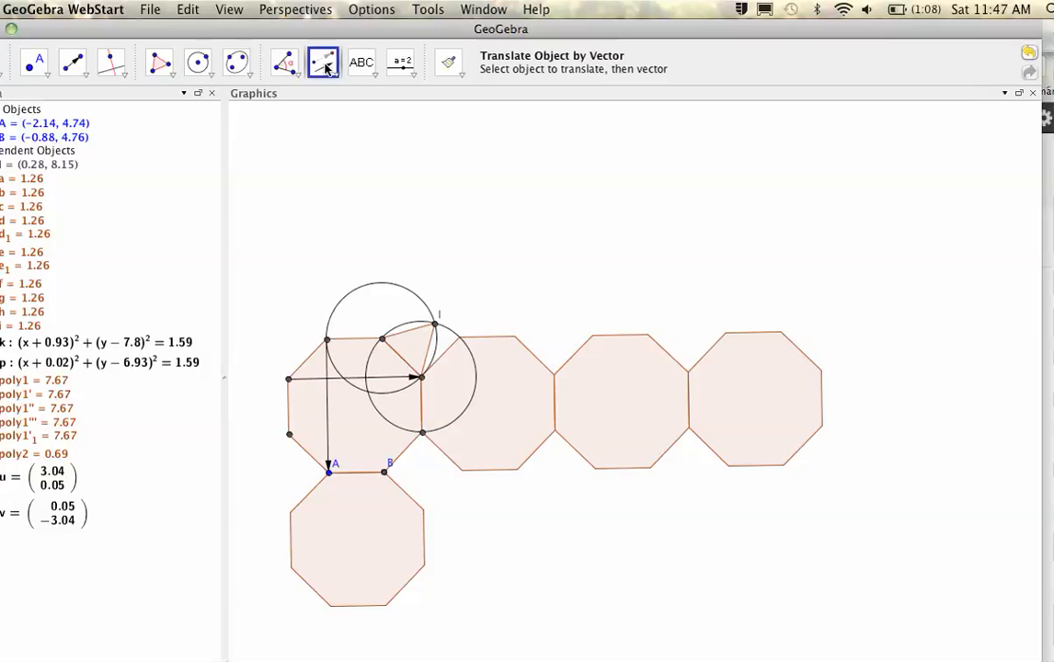
- Translate triangle poly2 along u three times, giving copies with apexes I', I'' and I'''
left_click(410, 344)
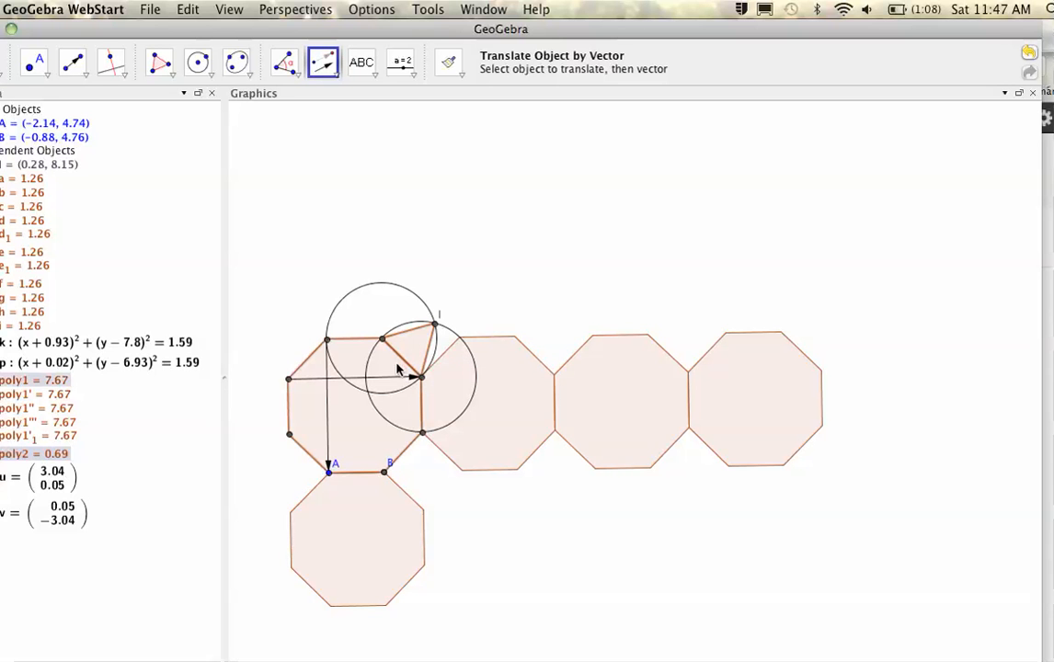
left_click(388, 376)
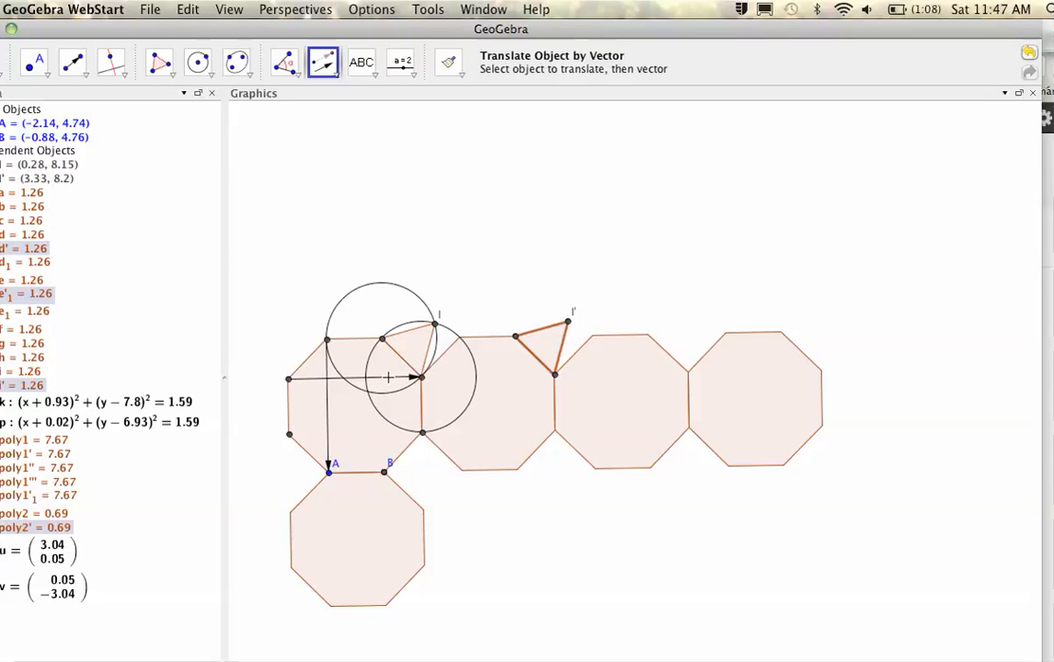
left_click(542, 344)
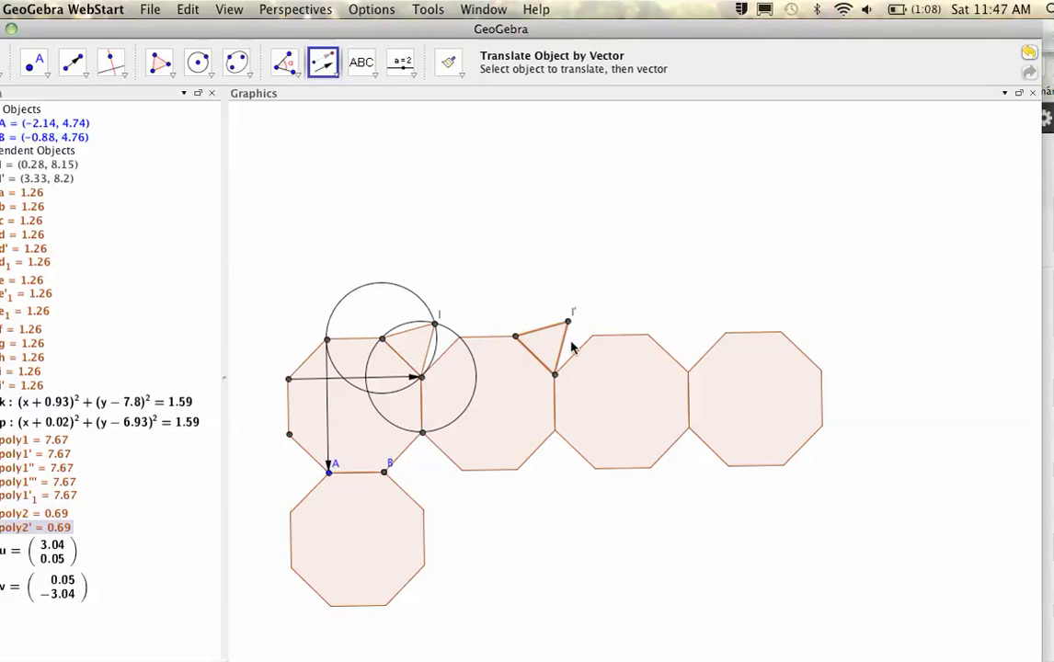
left_click(385, 383)
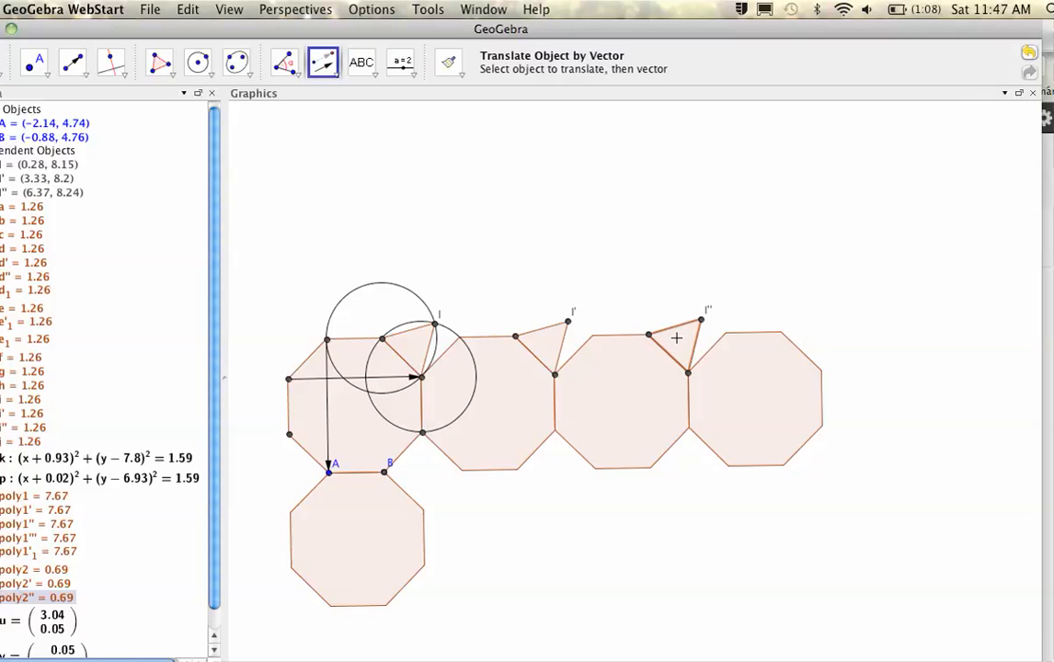
left_click(397, 382)
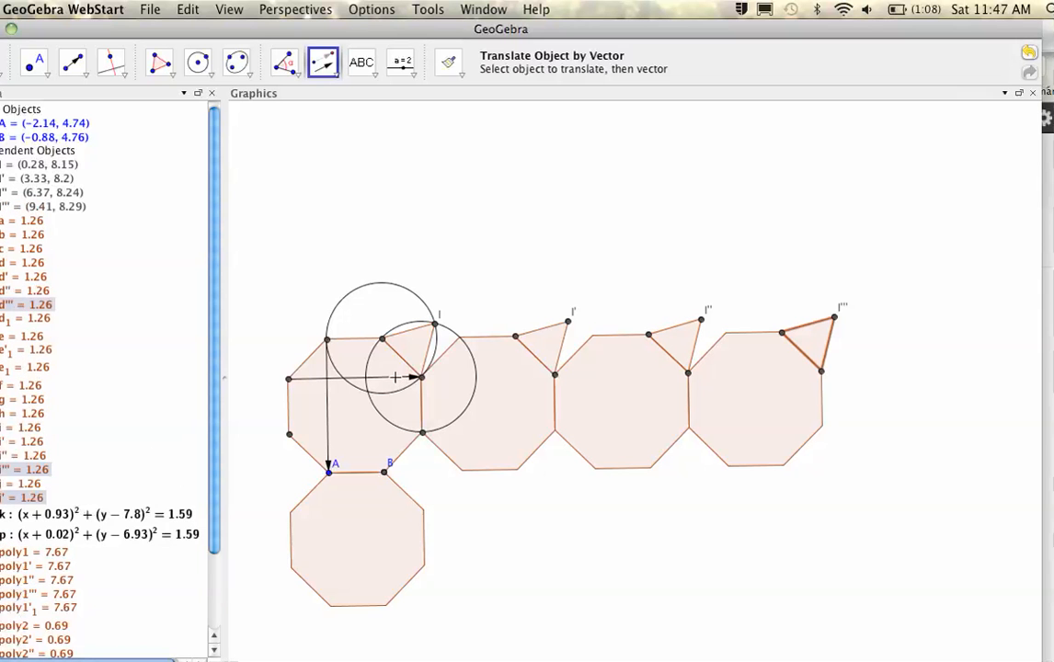